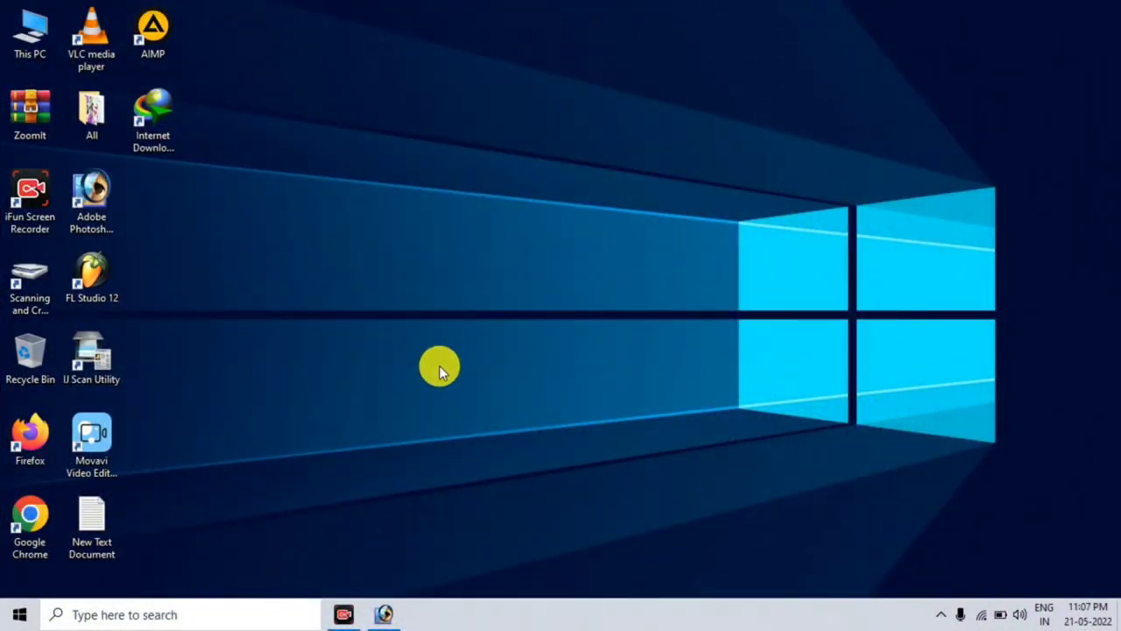
Step: Restore Photoshop and bring the scanned e-PAN document window forward
click(386, 615)
click(317, 98)
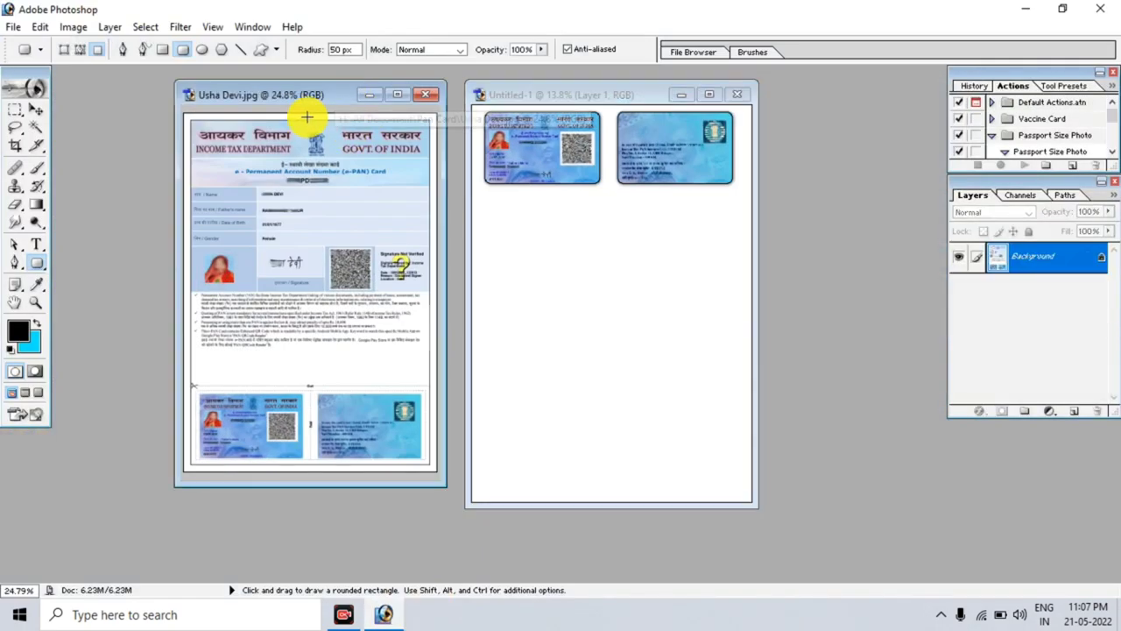
drag(321, 104, 254, 124)
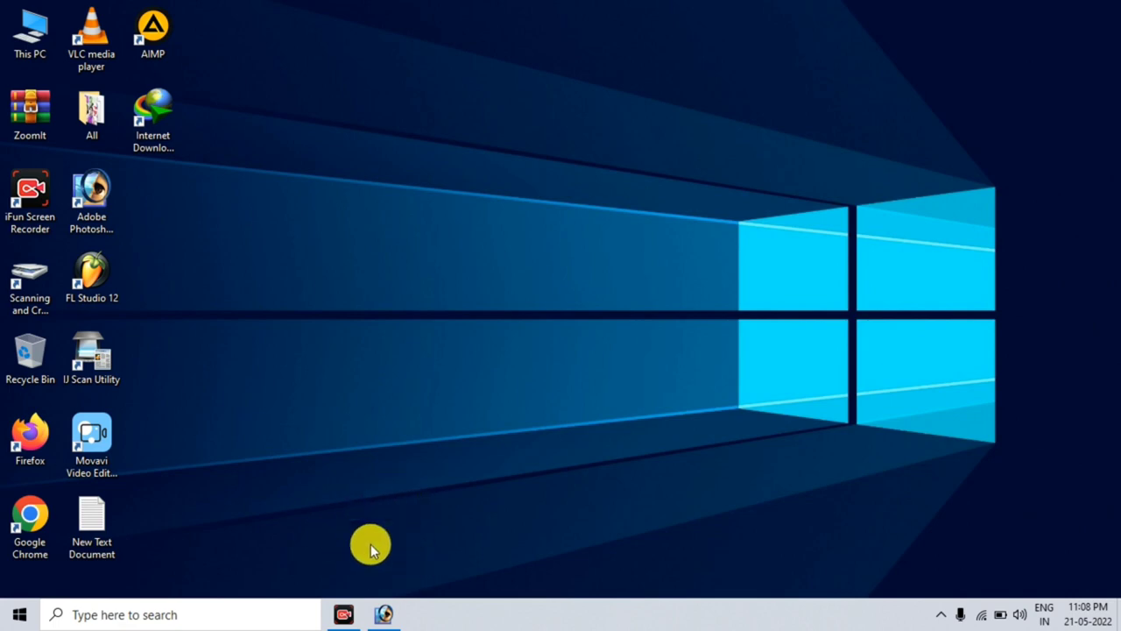
click(99, 203)
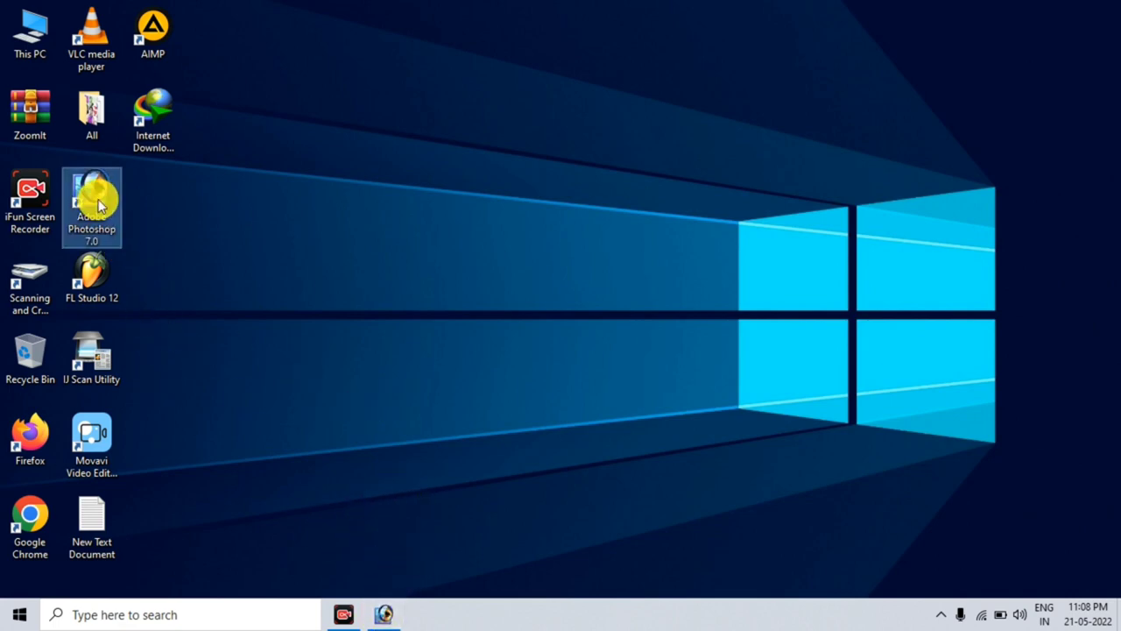
click(382, 615)
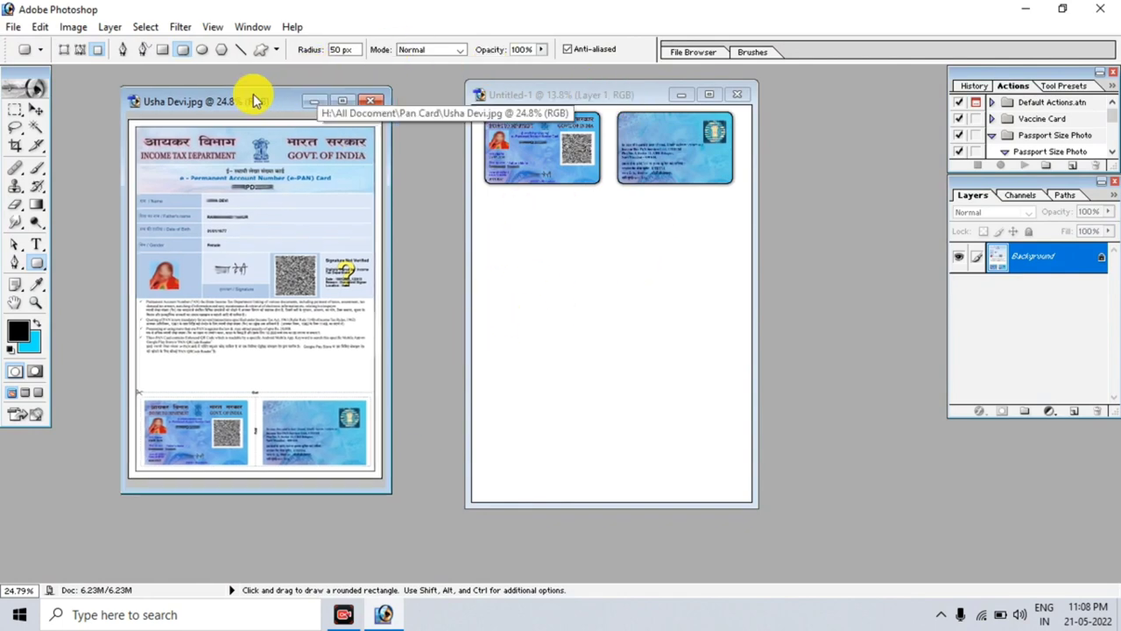
mouse_move(253, 96)
mouse_down()
mouse_move(249, 105)
mouse_move(265, 106)
mouse_move(243, 98)
mouse_move(281, 99)
mouse_move(267, 98)
mouse_up()
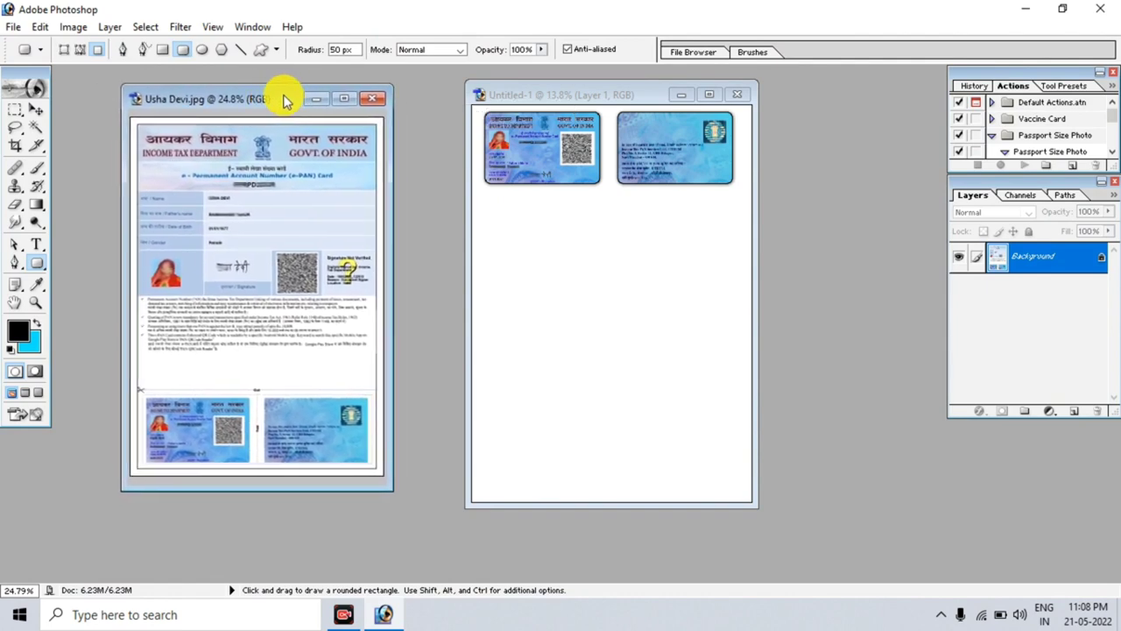
Step: Maximize the e-PAN scan, scroll through it, then return it to a floating window
click(483, 96)
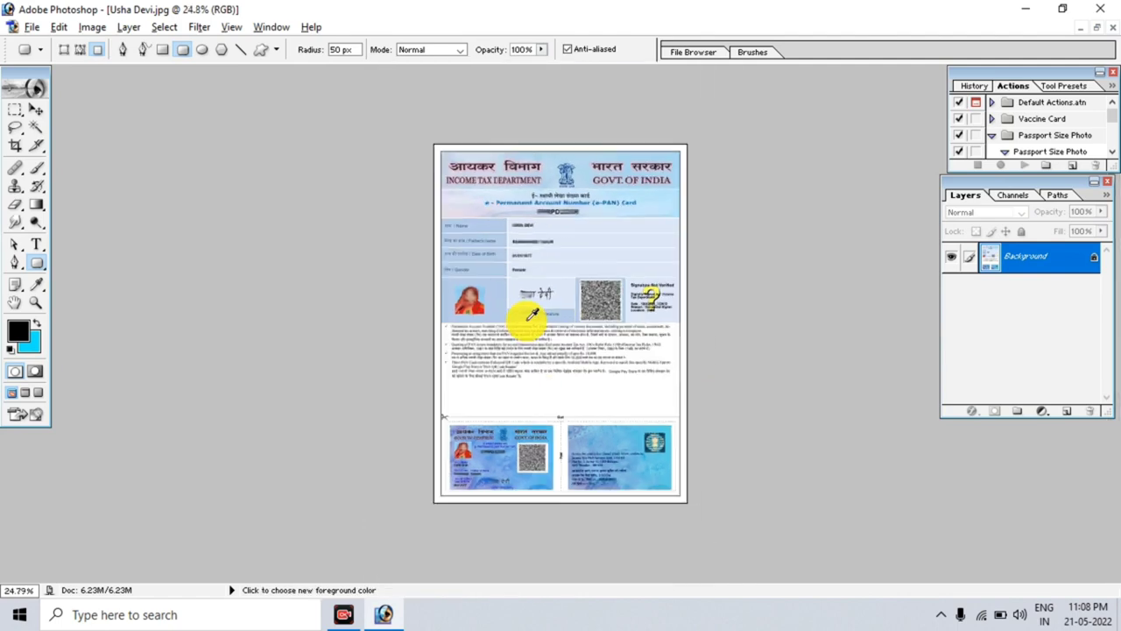
scroll(530, 311, down, 1)
scroll(530, 317, up, 1)
scroll(530, 321, down, 1)
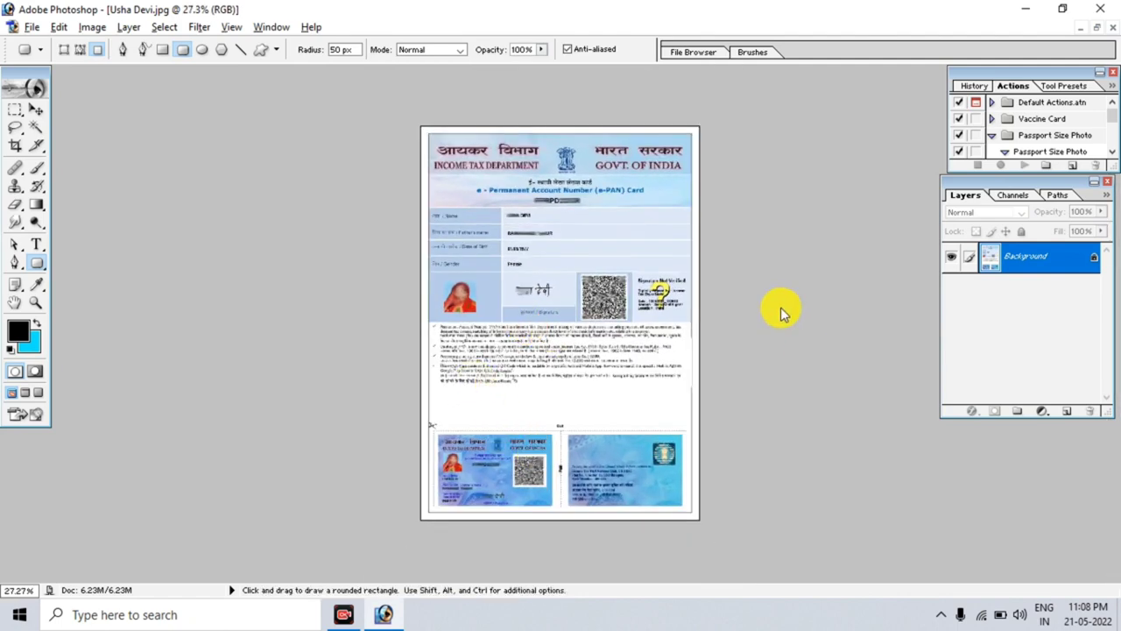
click(1096, 27)
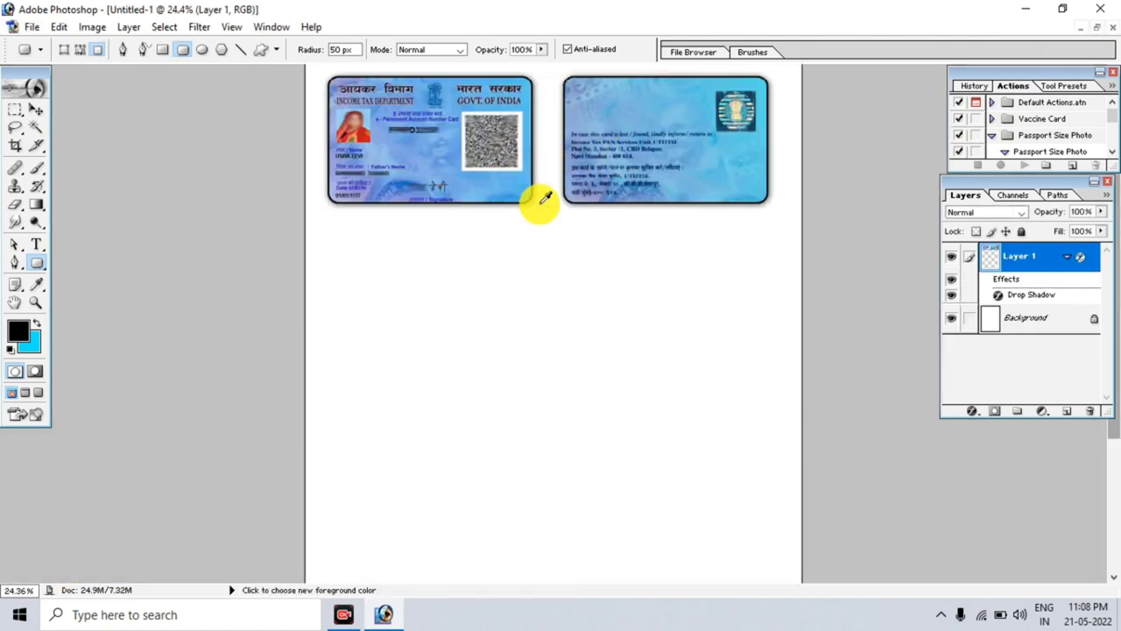
scroll(534, 206, down, 1)
scroll(630, 162, down, 1)
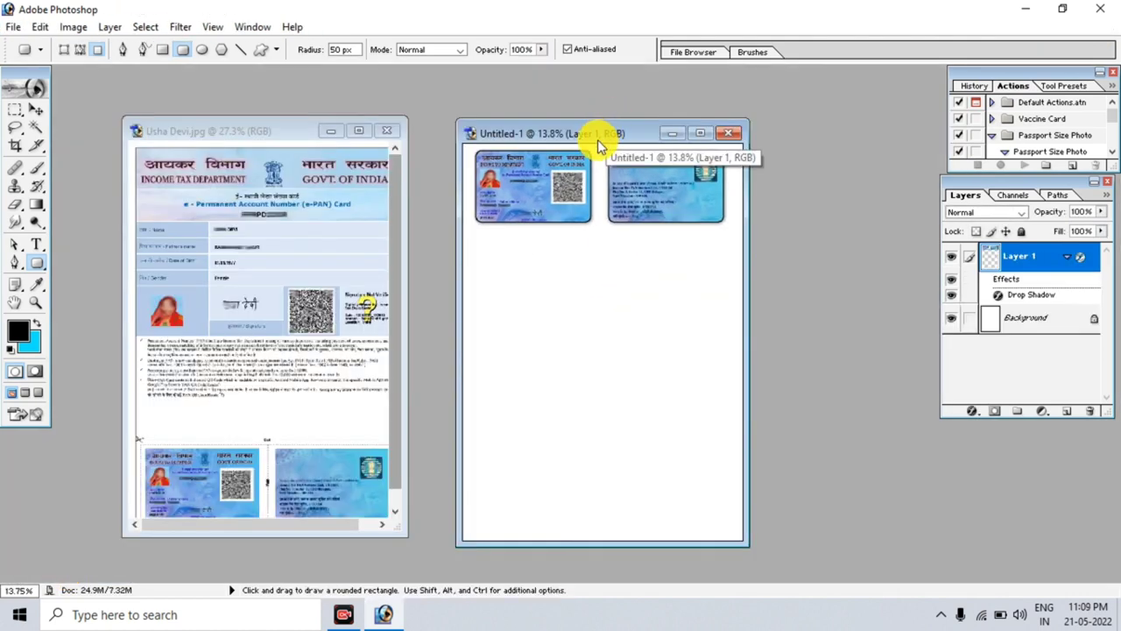
Step: Close the Untitled-1 sample layout without saving, keeping the e-PAN scan open
click(1026, 8)
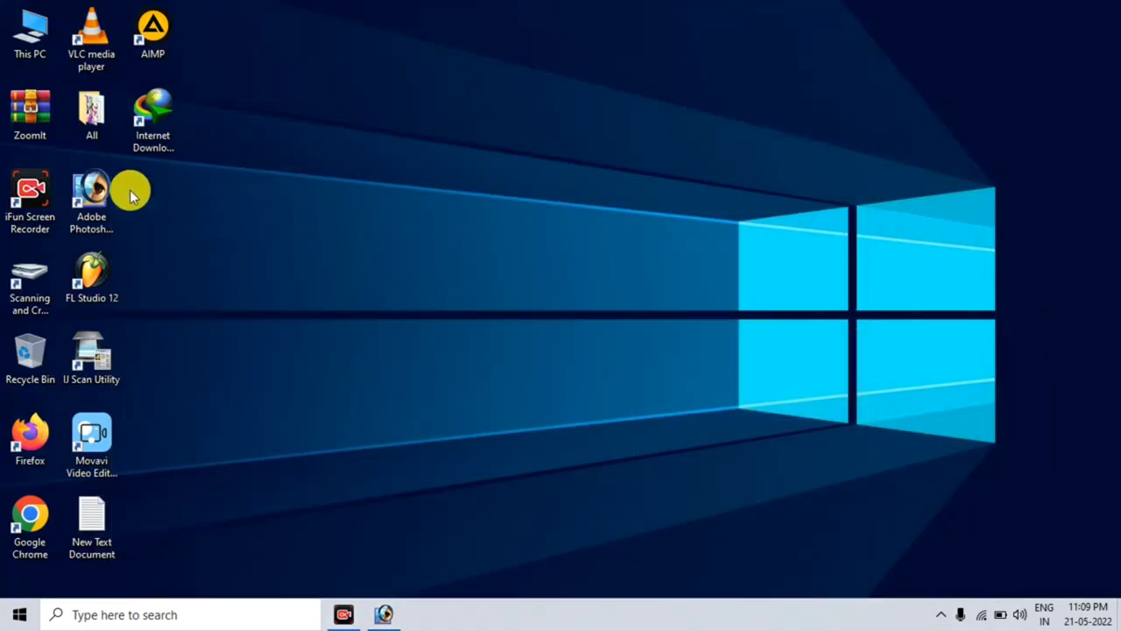
key(alt+Tab)
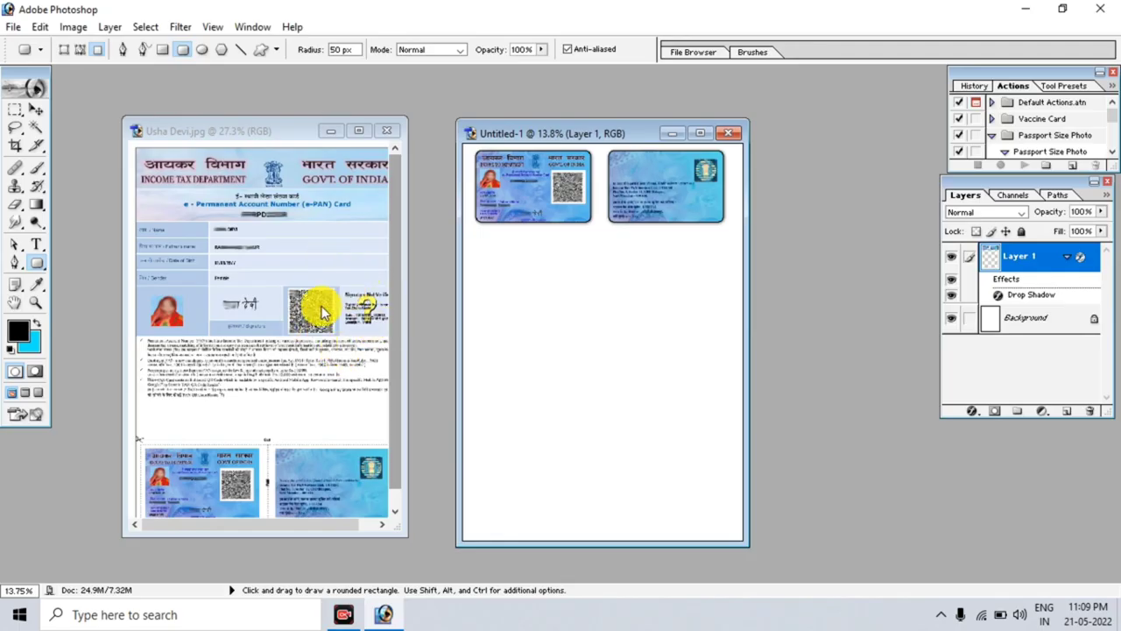
click(271, 127)
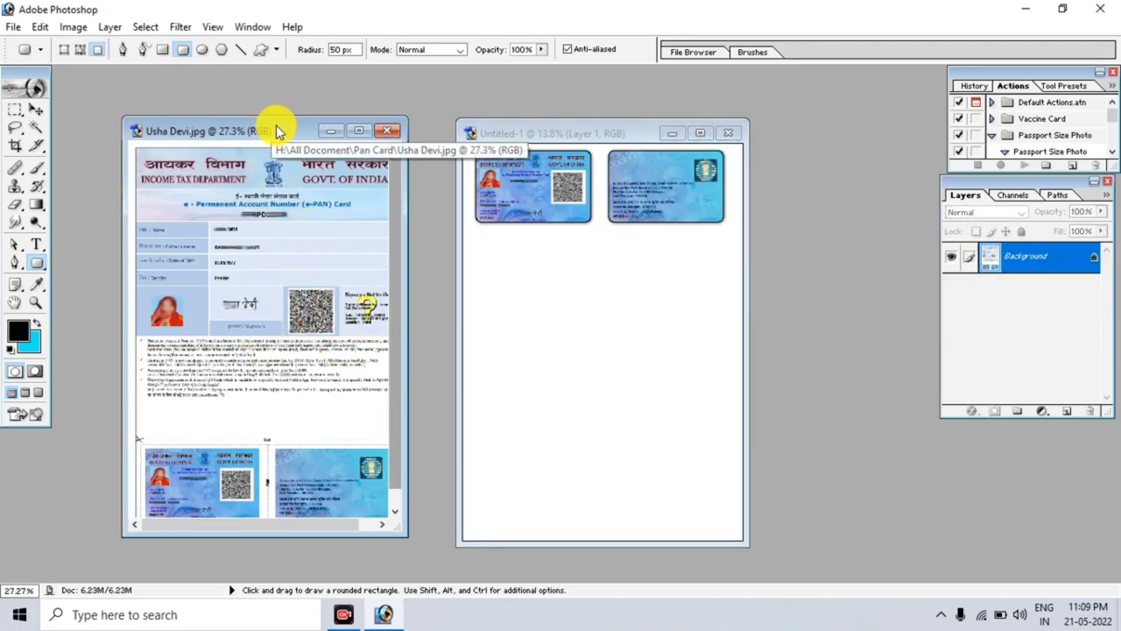
drag(276, 130, 246, 100)
scroll(245, 263, down, 2)
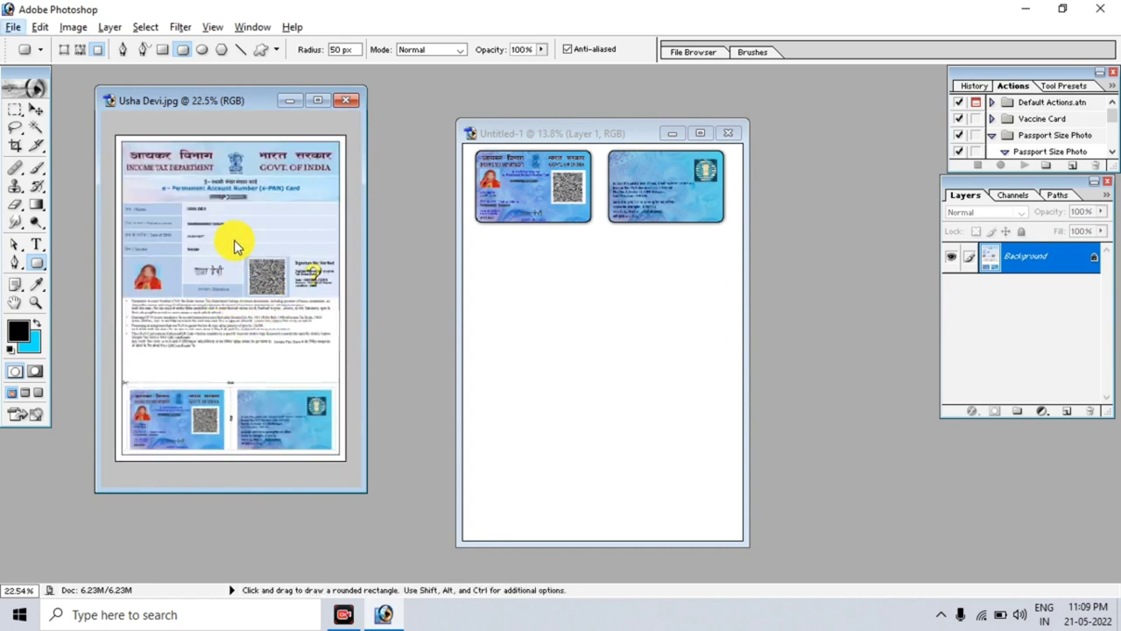
click(727, 133)
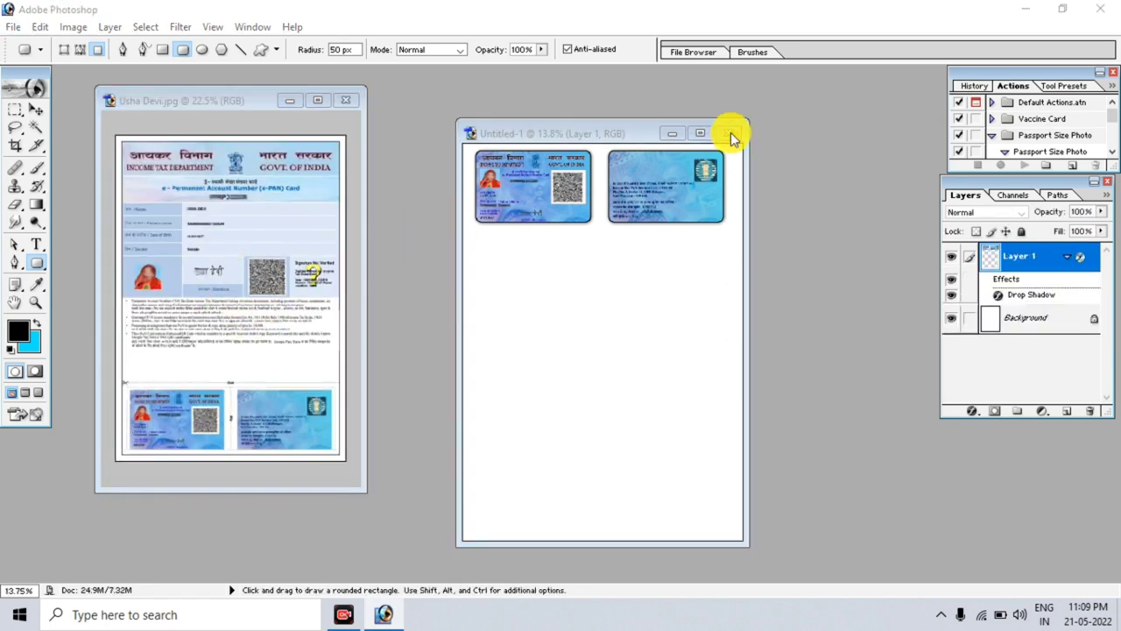
click(593, 276)
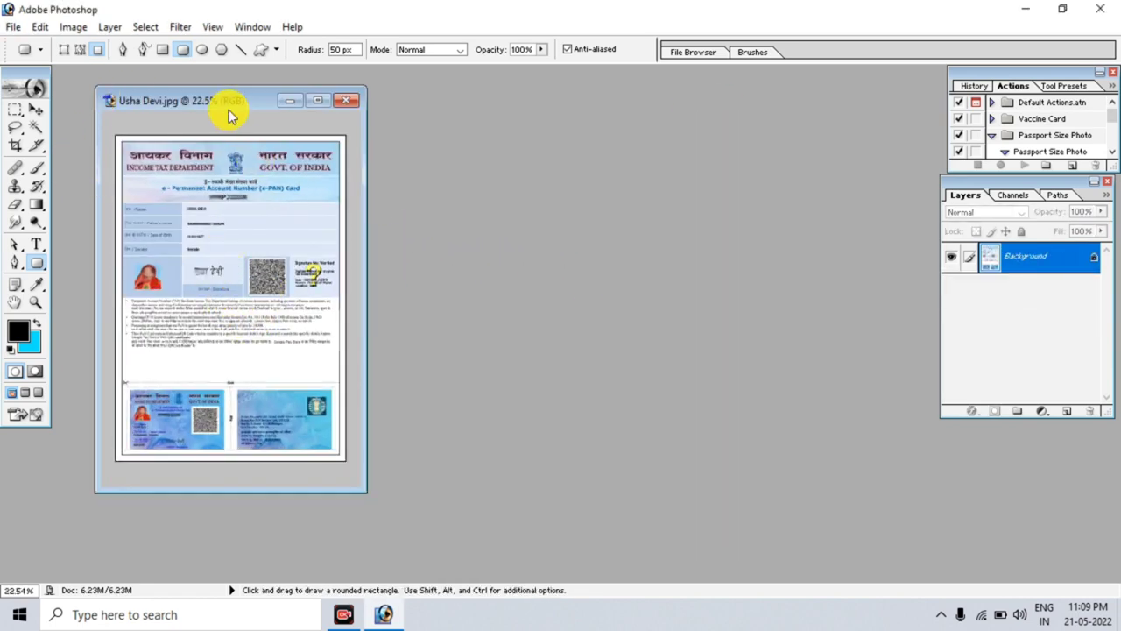
Step: Create a new white A4 RGB document at 300 pixels/inch and centre its window
key(ctrl+n)
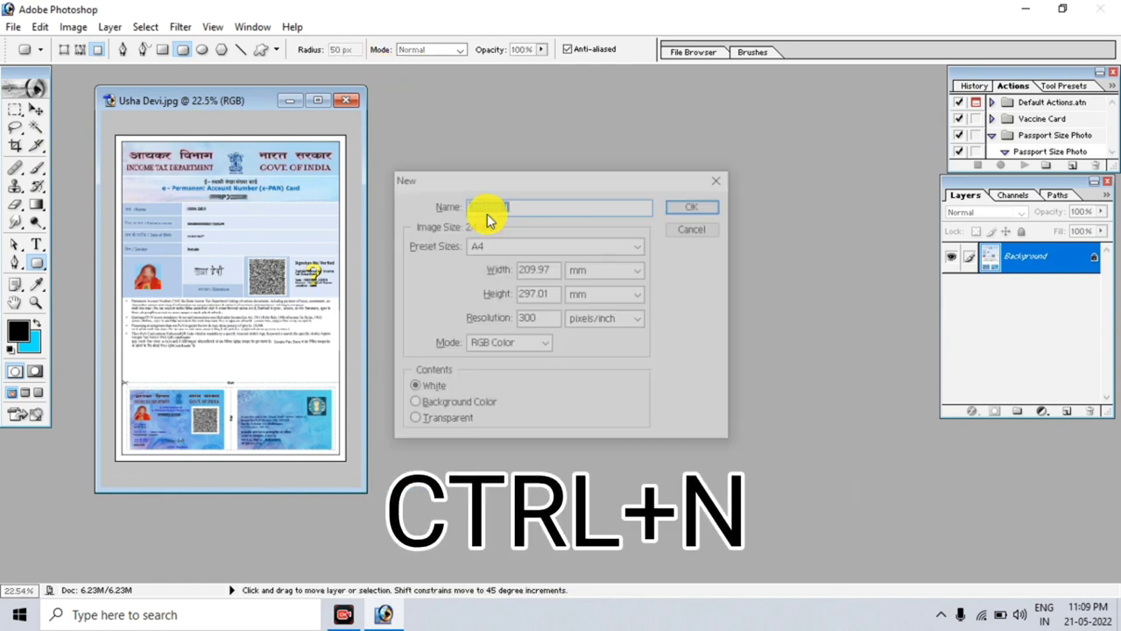
key(Escape)
click(13, 26)
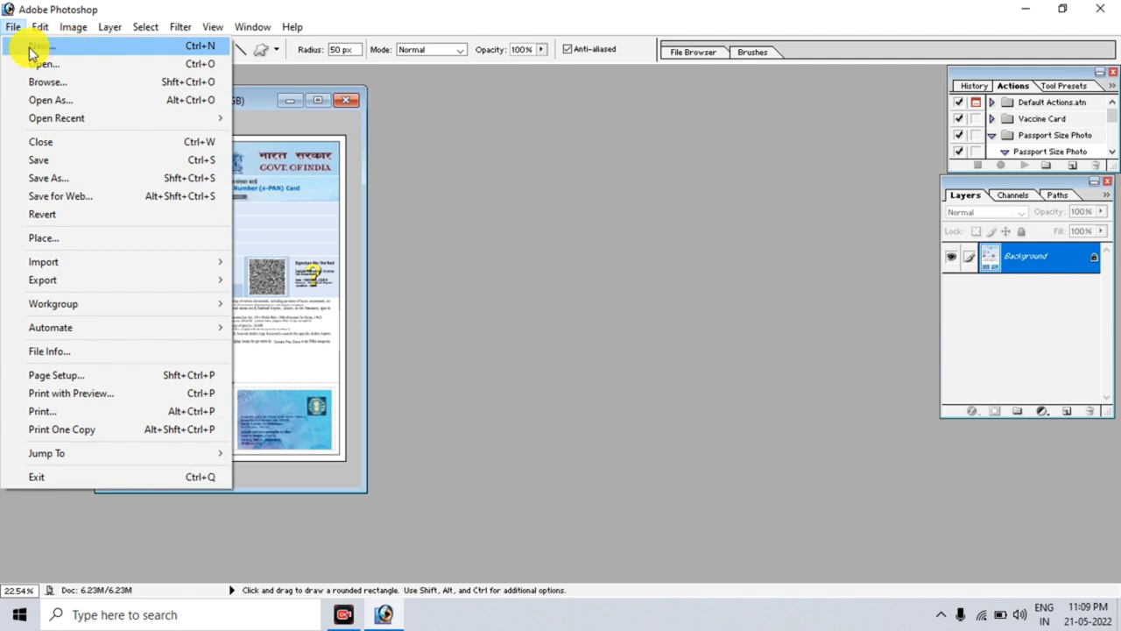
click(70, 48)
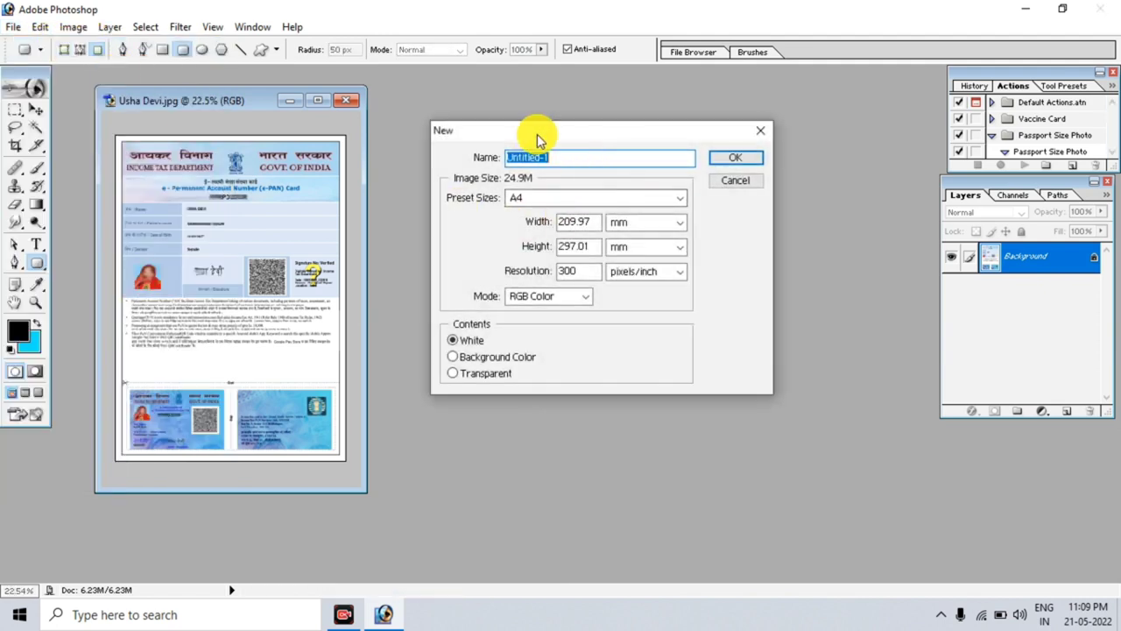
mouse_move(609, 135)
mouse_down()
mouse_move(607, 243)
mouse_move(610, 180)
mouse_up()
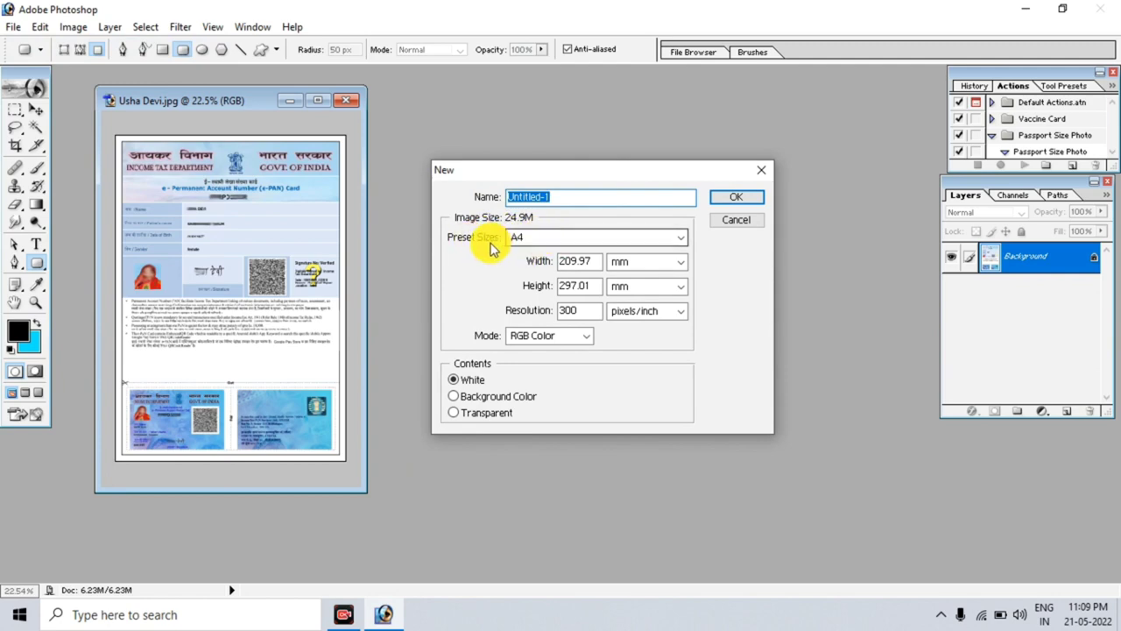
click(519, 237)
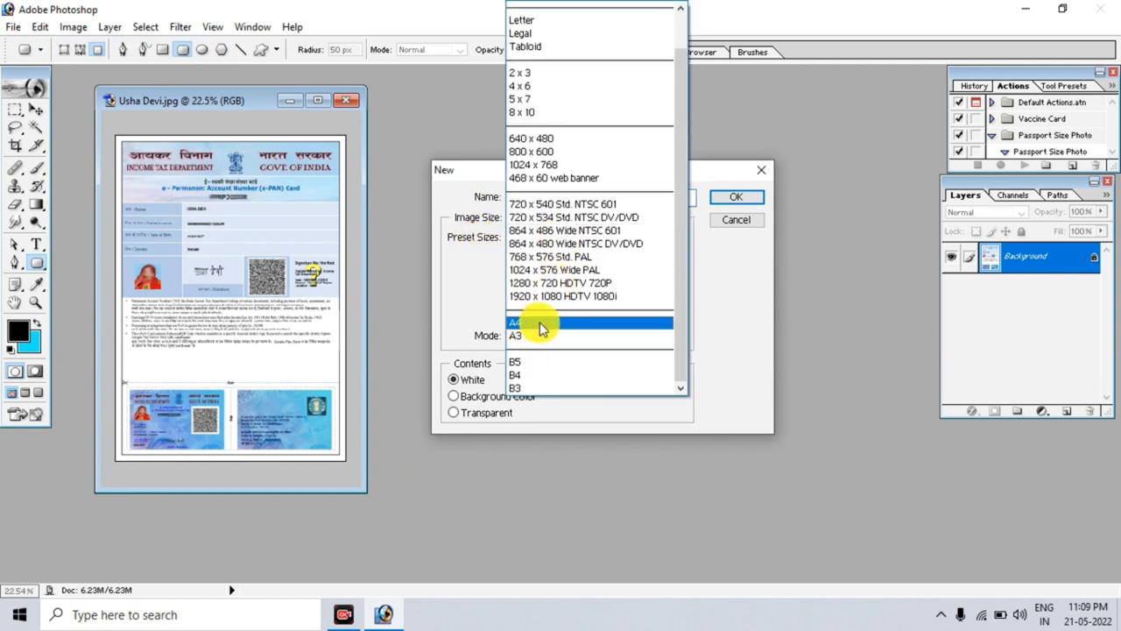
click(540, 324)
click(735, 201)
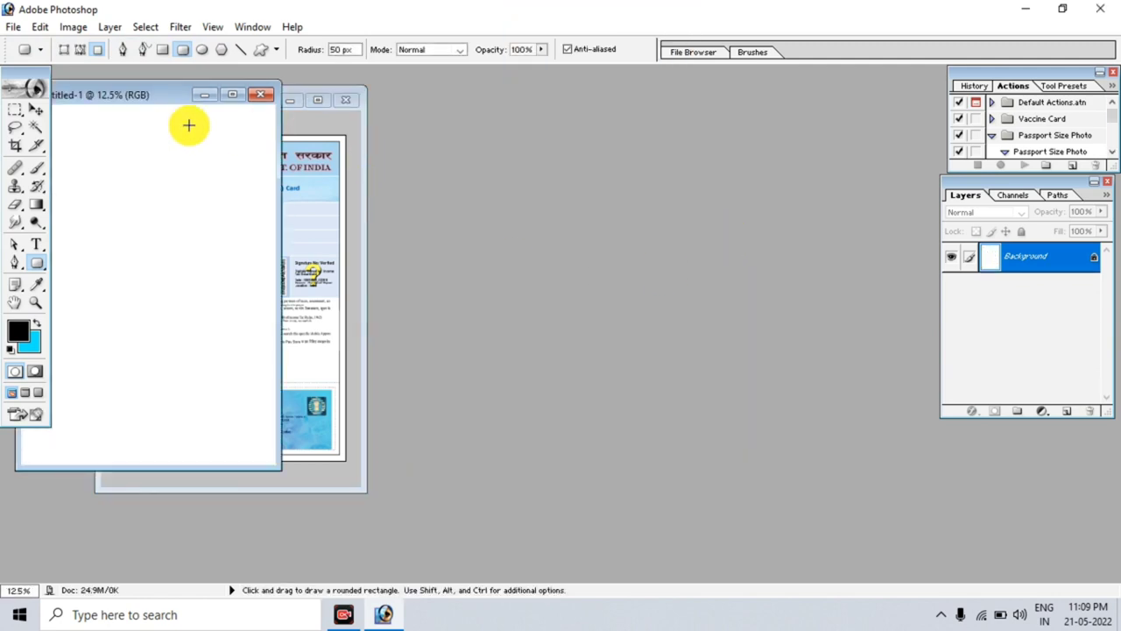
drag(188, 94, 660, 114)
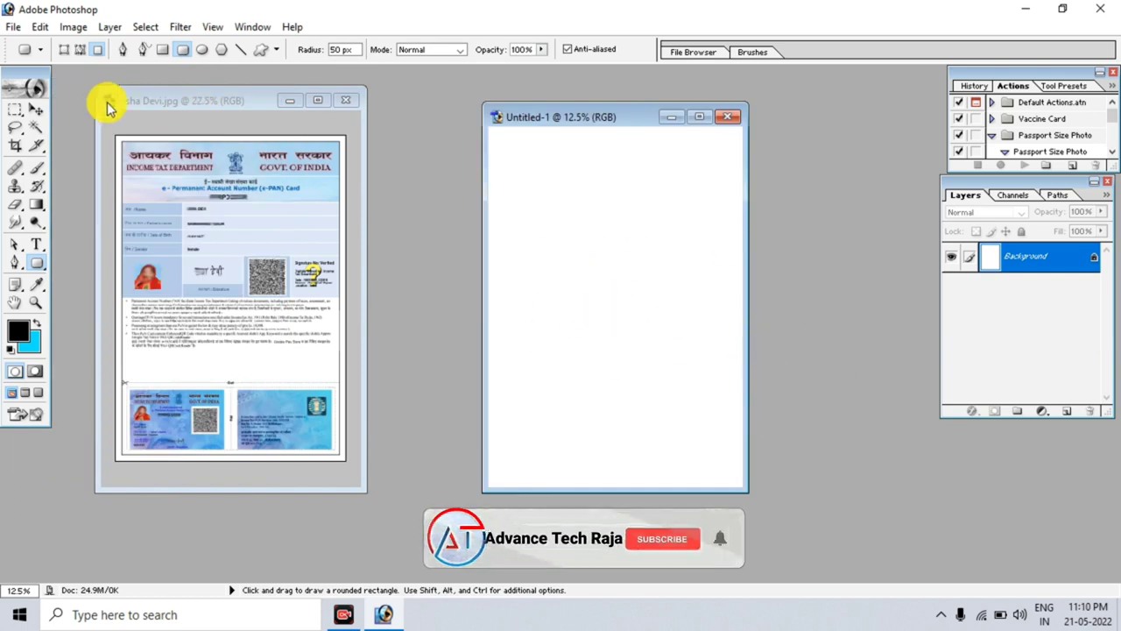
Step: Choose the Rounded Rectangle tool and show its geometry options
click(36, 108)
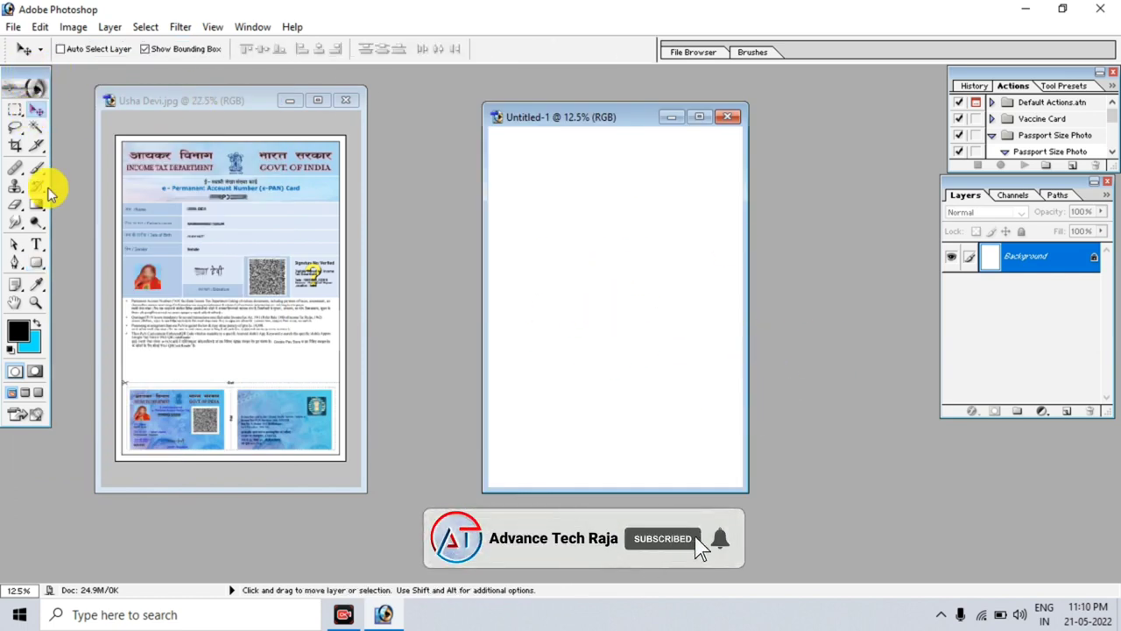
click(36, 264)
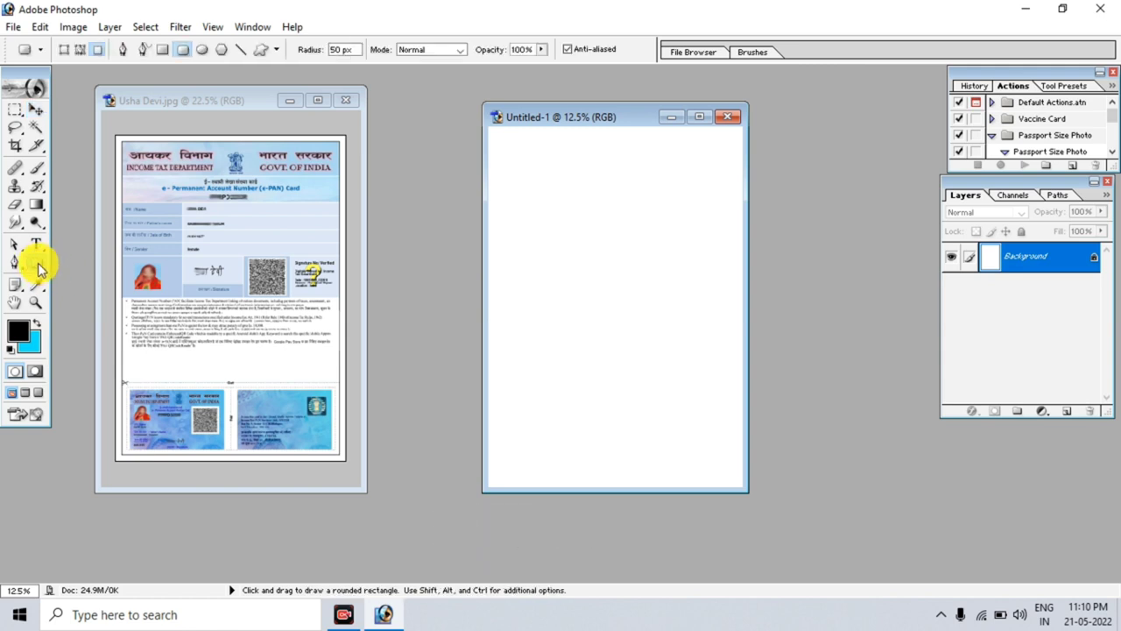
click(35, 264)
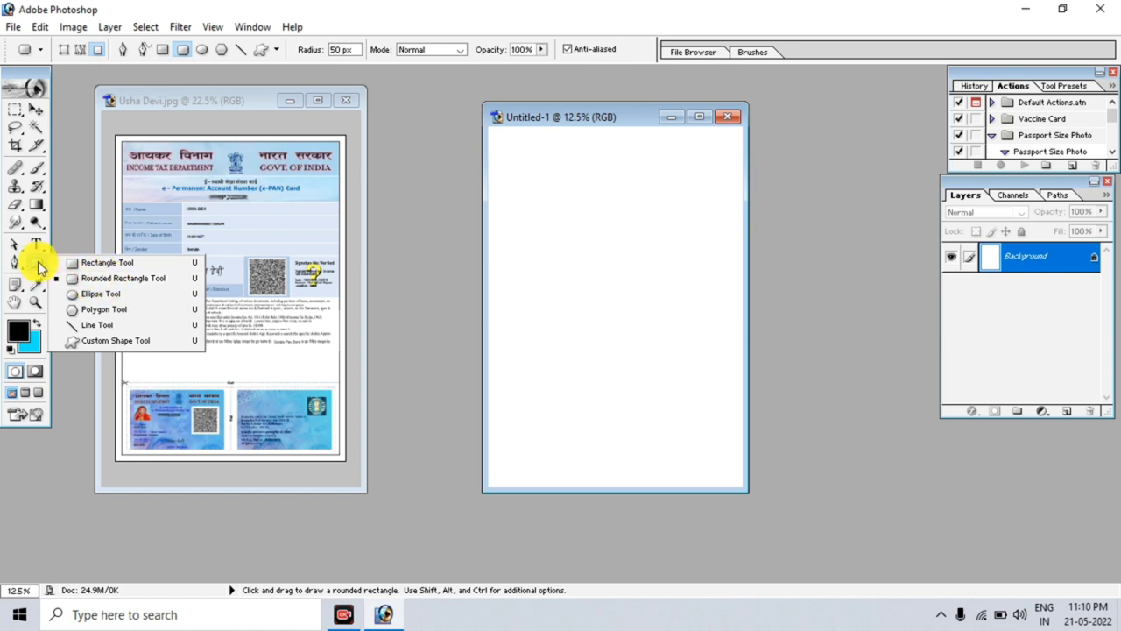
click(112, 278)
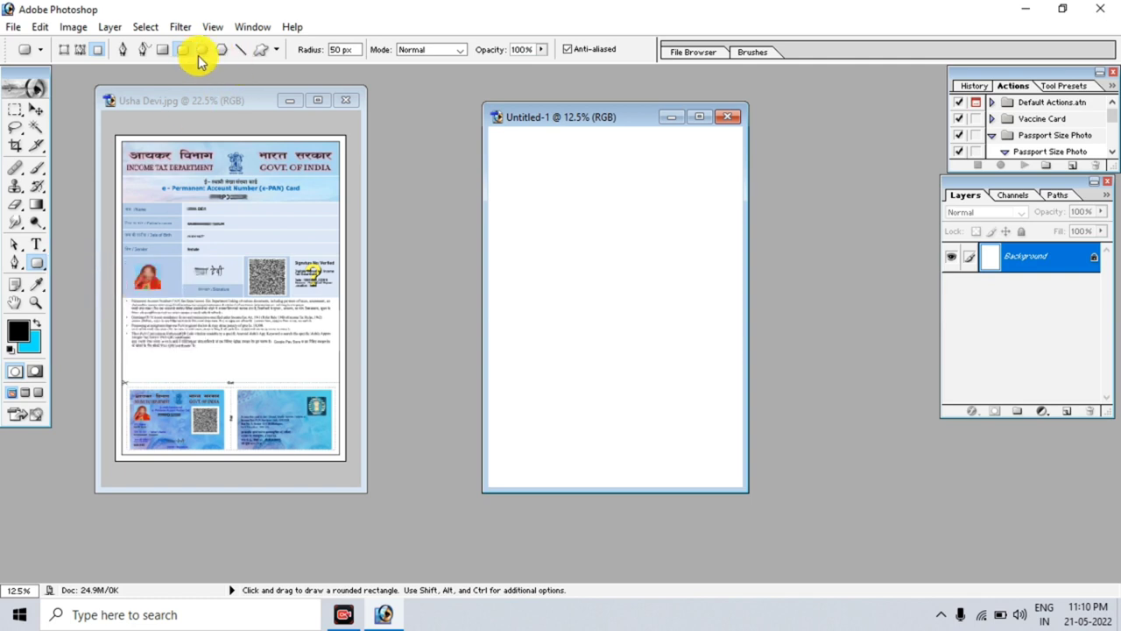
click(275, 51)
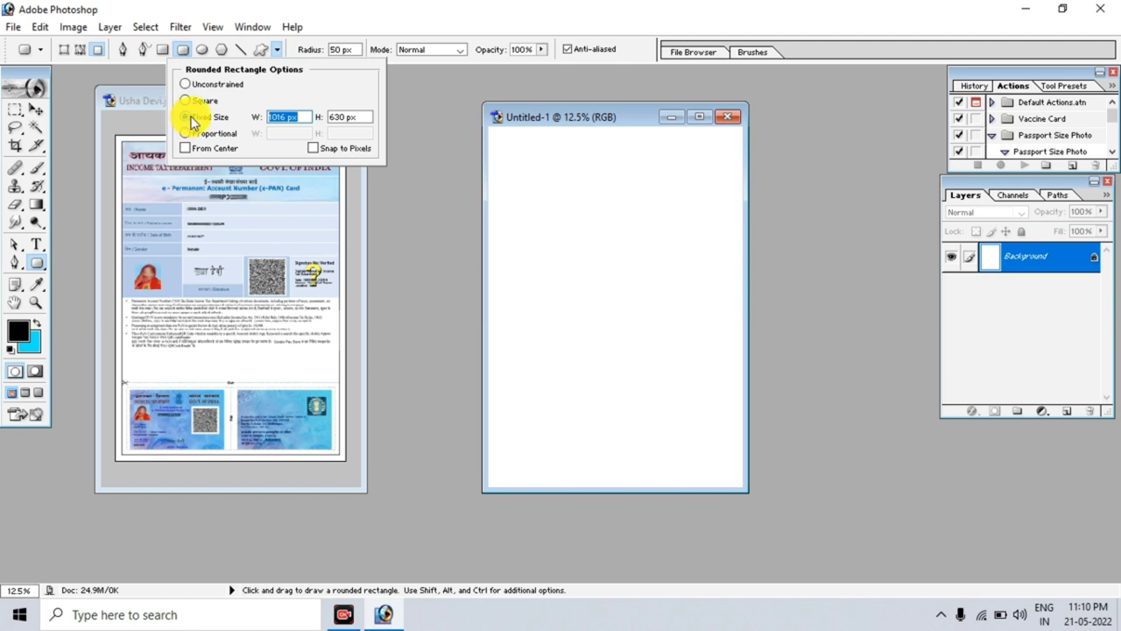
Step: Keep a fixed 1016 × 630 px size, 50 px corner radius and Normal mode
click(303, 116)
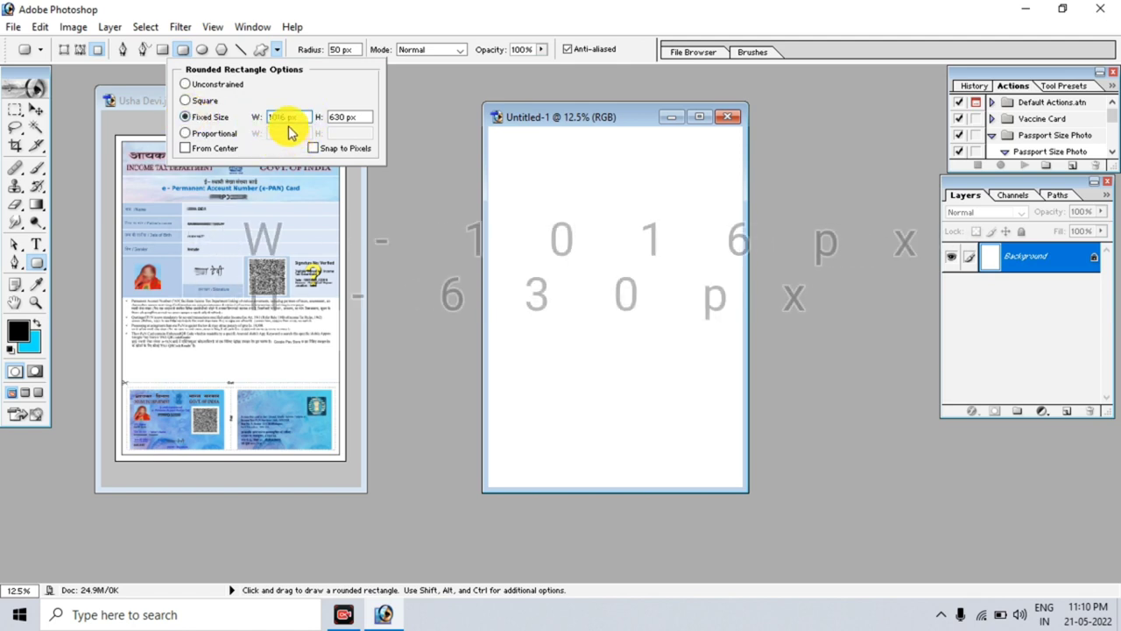
mouse_move(268, 117)
mouse_down()
mouse_move(349, 116)
mouse_move(317, 123)
mouse_up()
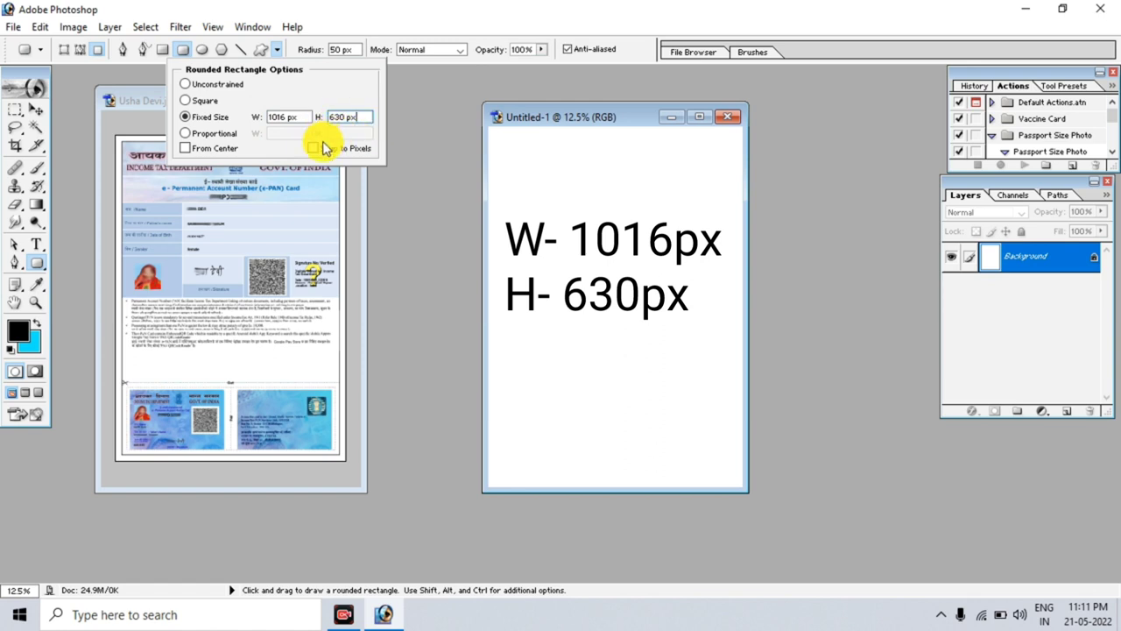
key(Return)
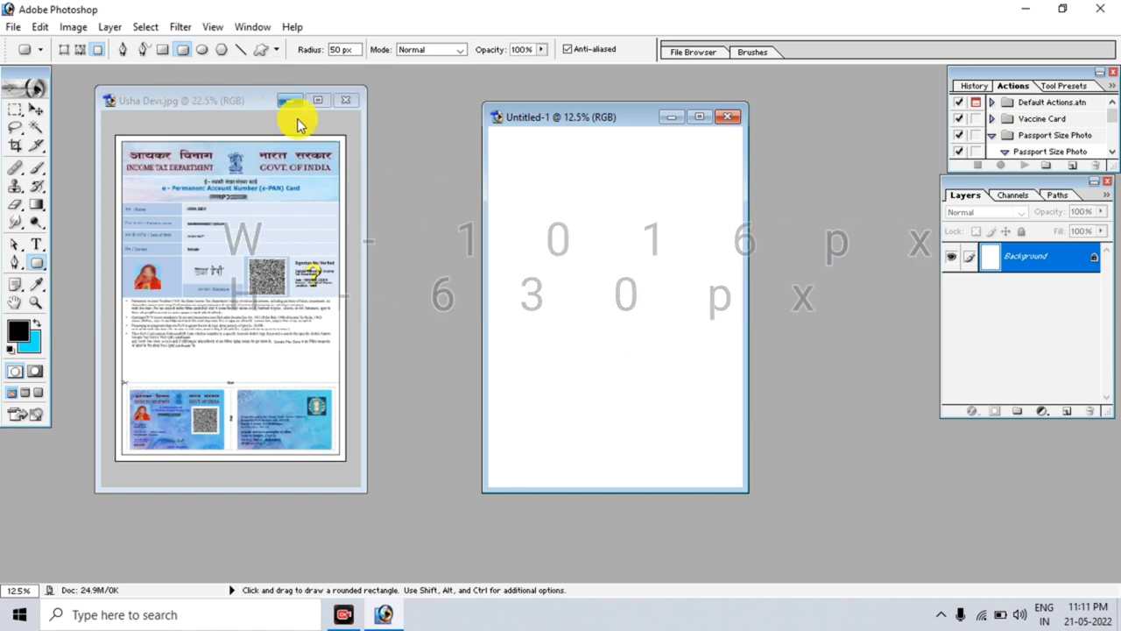
drag(326, 50, 354, 52)
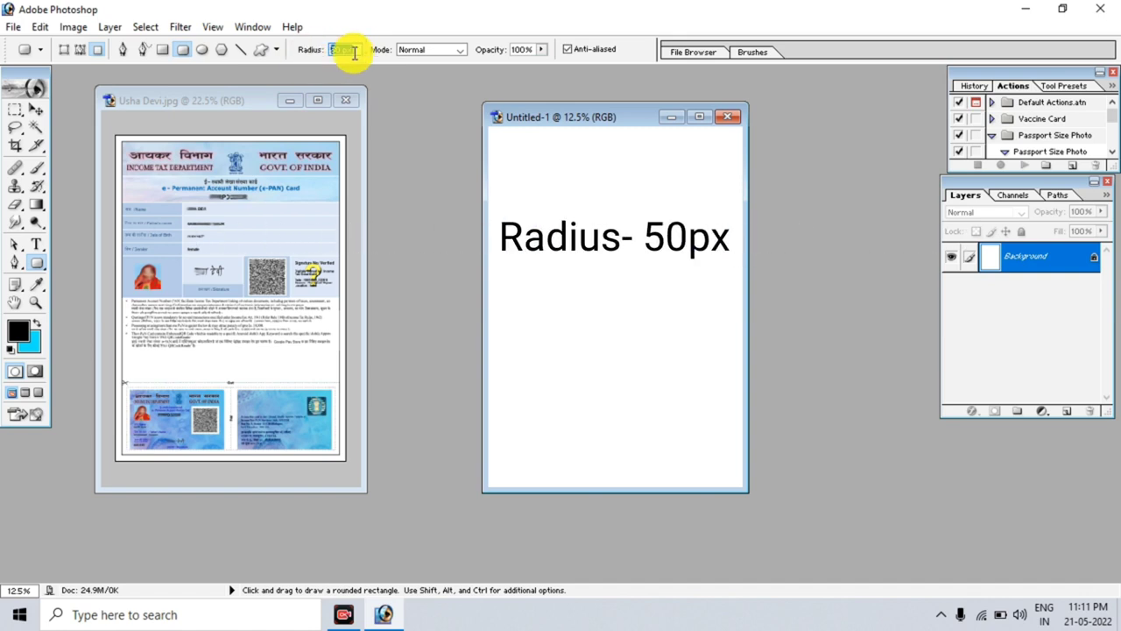
click(433, 49)
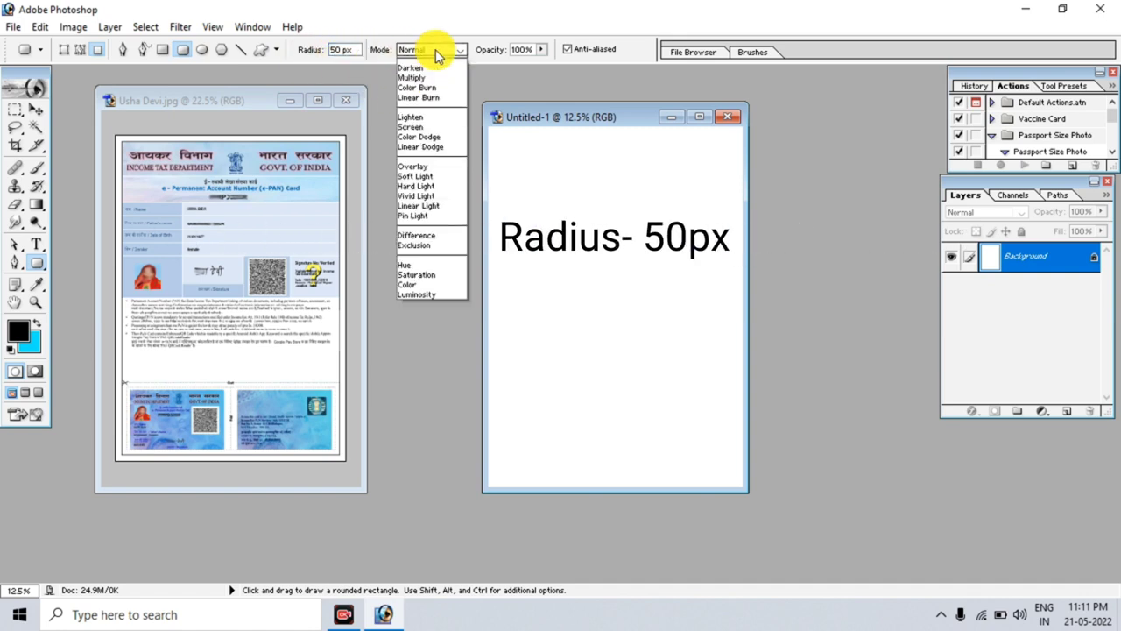
click(429, 65)
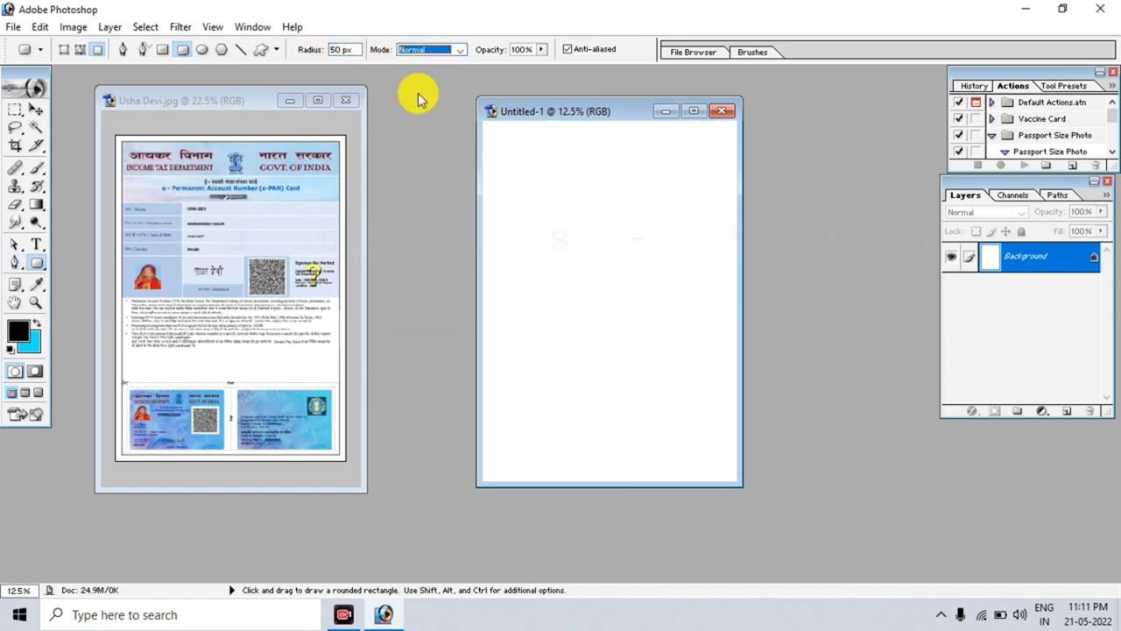
drag(575, 112, 551, 116)
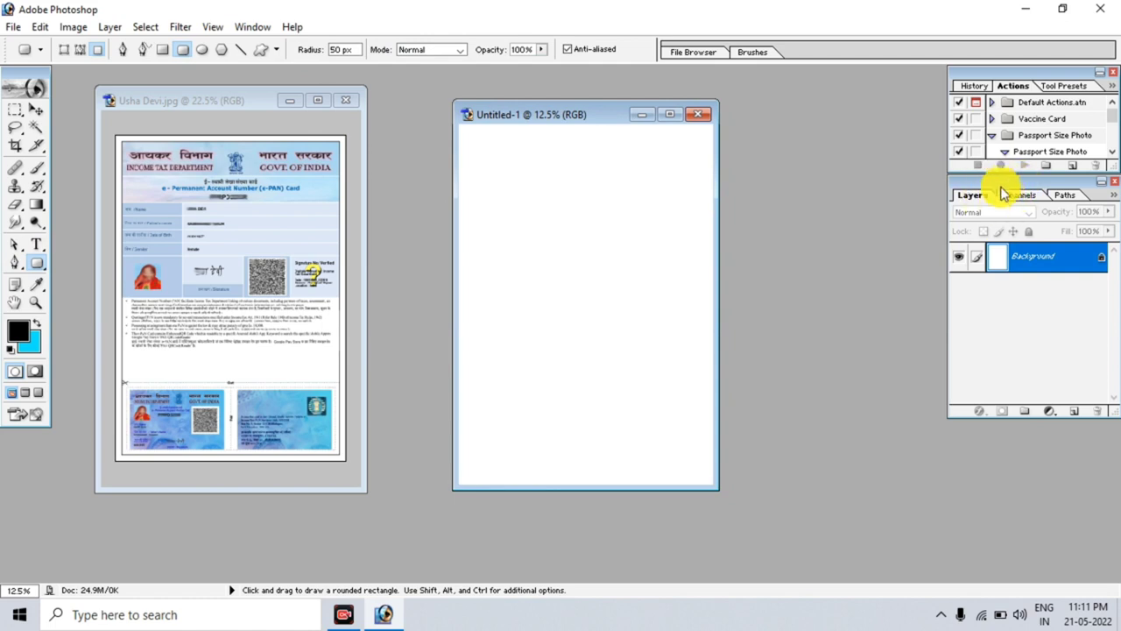
click(253, 27)
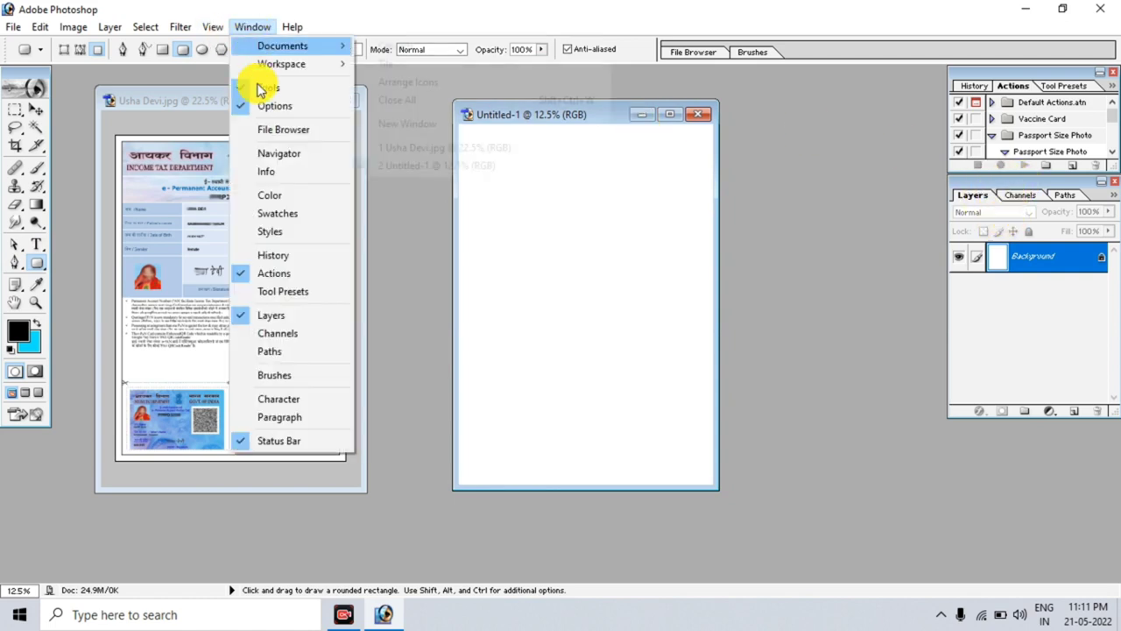
click(290, 316)
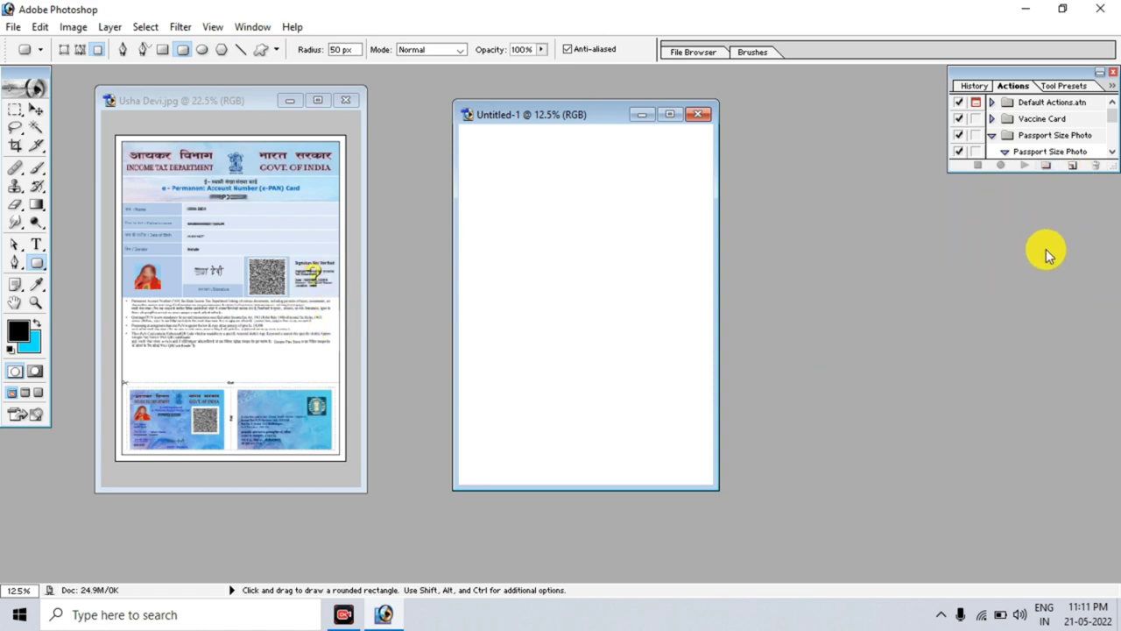
click(253, 27)
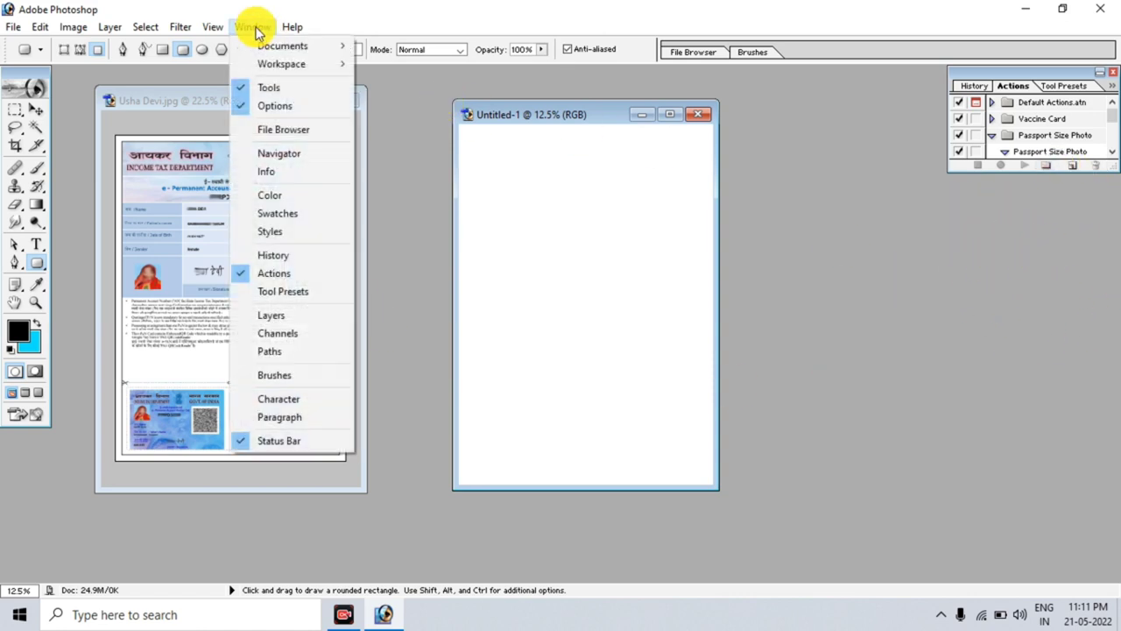
click(289, 316)
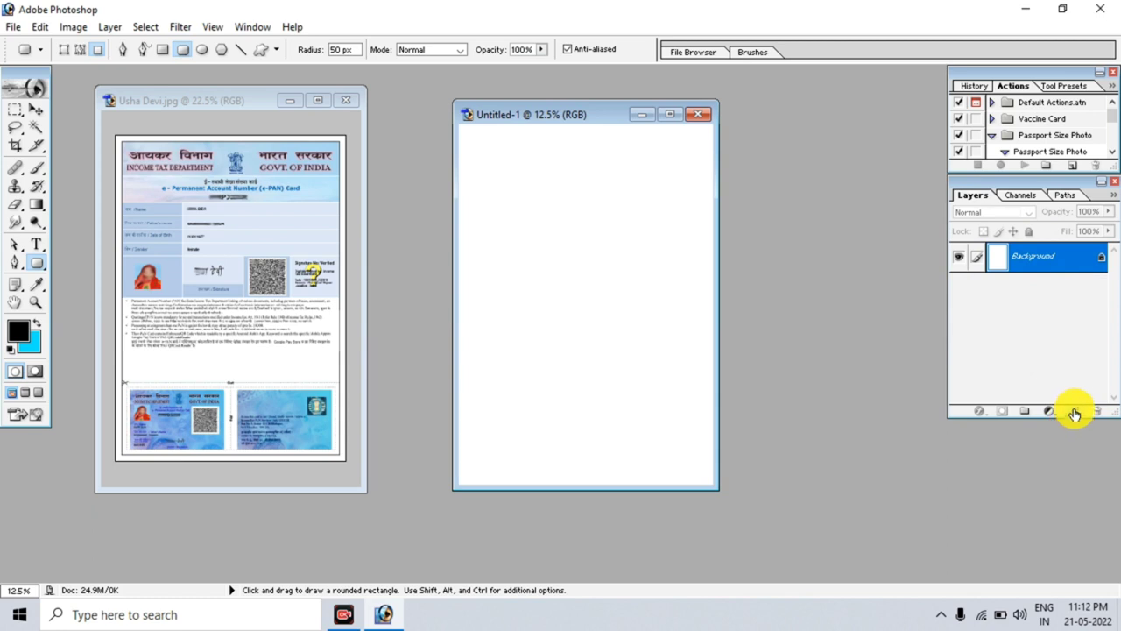
Step: Add Layer 1 and Layer 2 above the Background and make Layer 1 active
click(1075, 413)
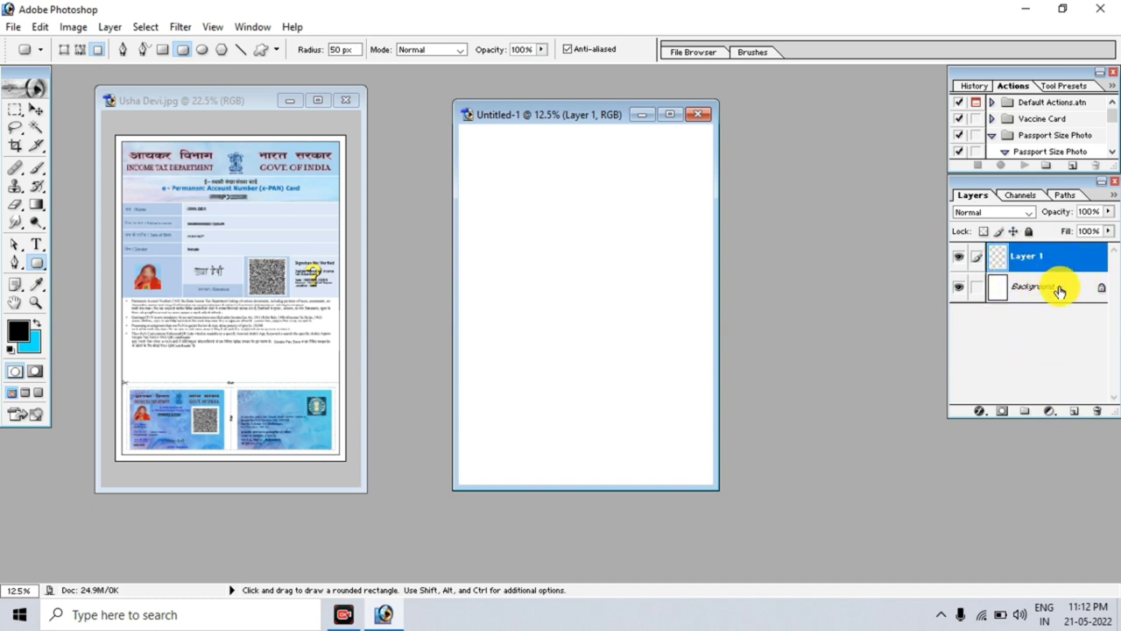
click(1074, 410)
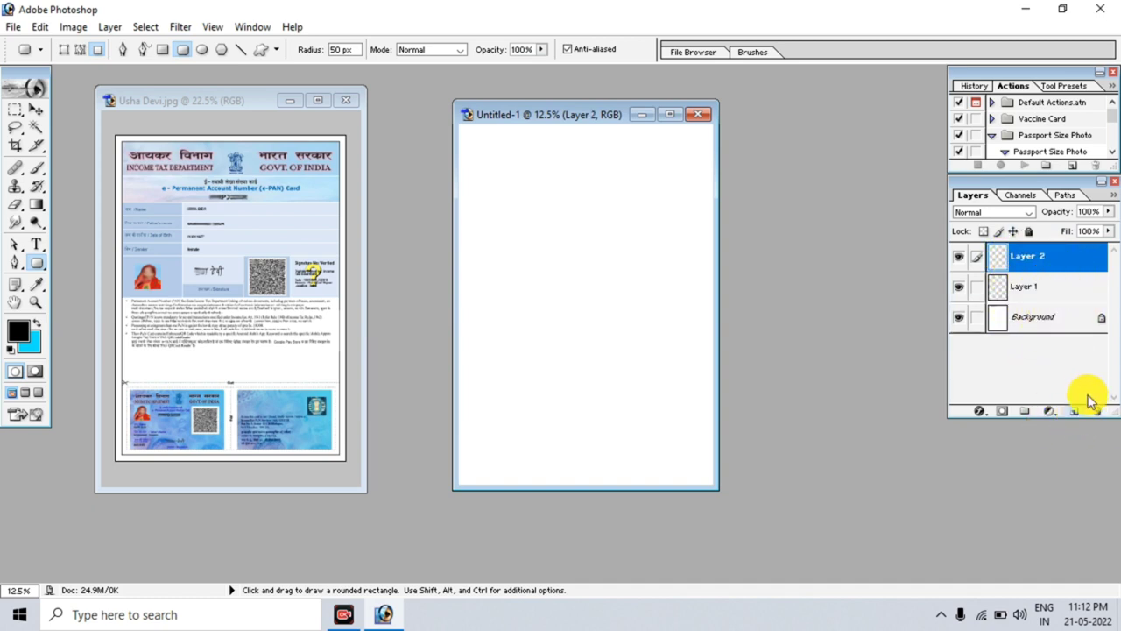
click(1033, 295)
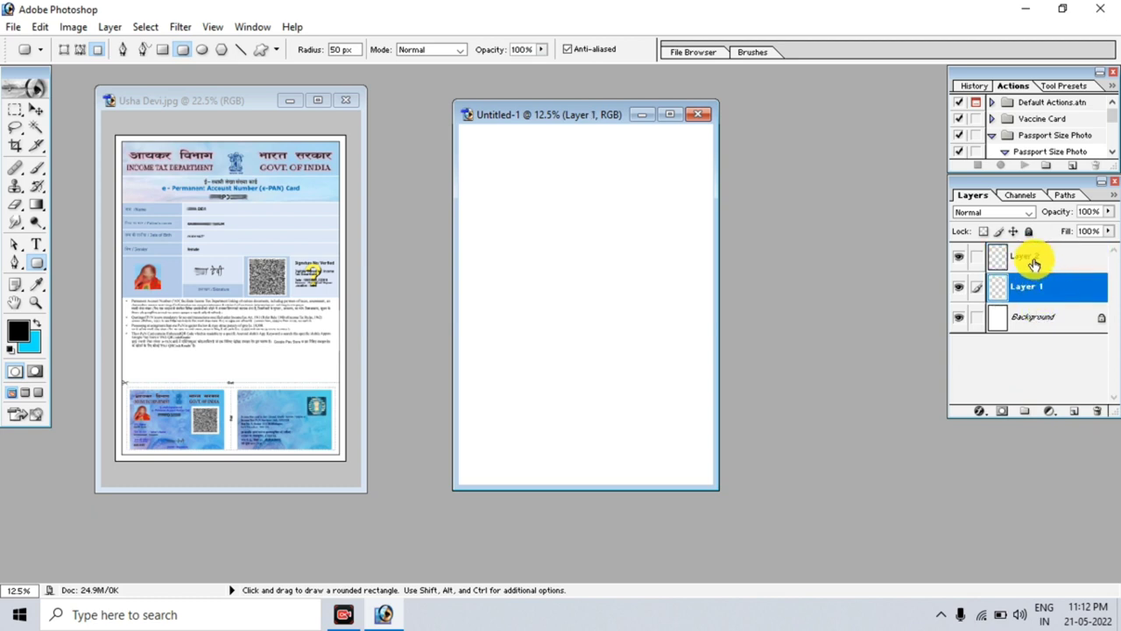
click(1035, 254)
click(1035, 289)
click(1035, 254)
click(1038, 291)
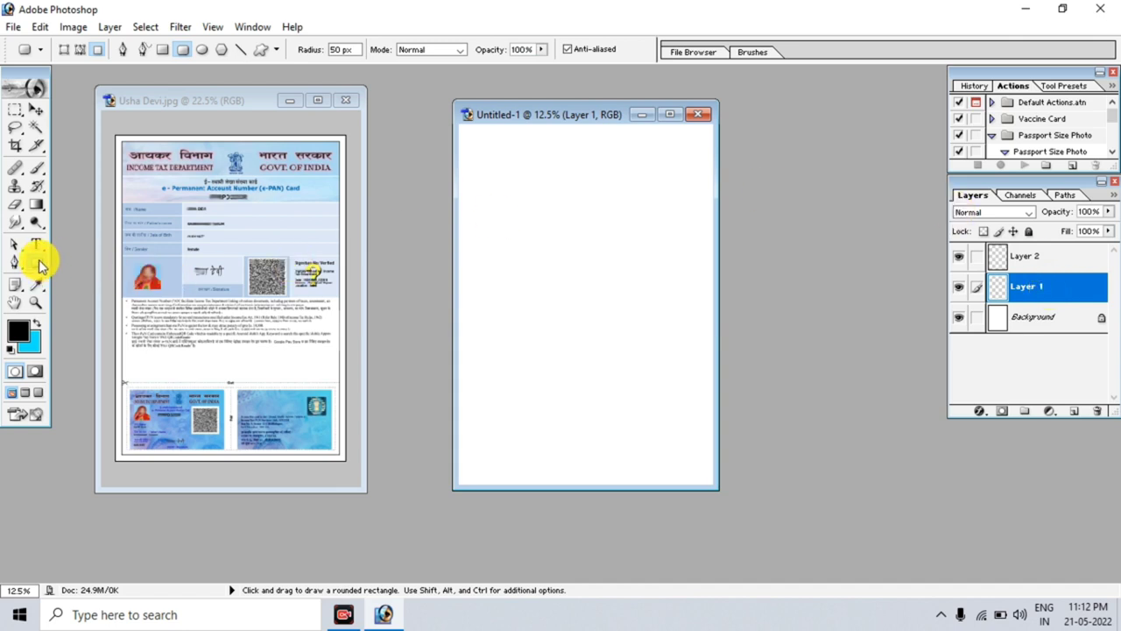
mouse_move(571, 123)
mouse_down()
mouse_move(616, 144)
mouse_move(592, 132)
mouse_up()
Step: Draw a black rounded rectangle on Layer 1 at top left and a matching one on Layer 2 beside it
mouse_move(580, 257)
mouse_down()
mouse_move(496, 171)
mouse_move(489, 141)
mouse_up()
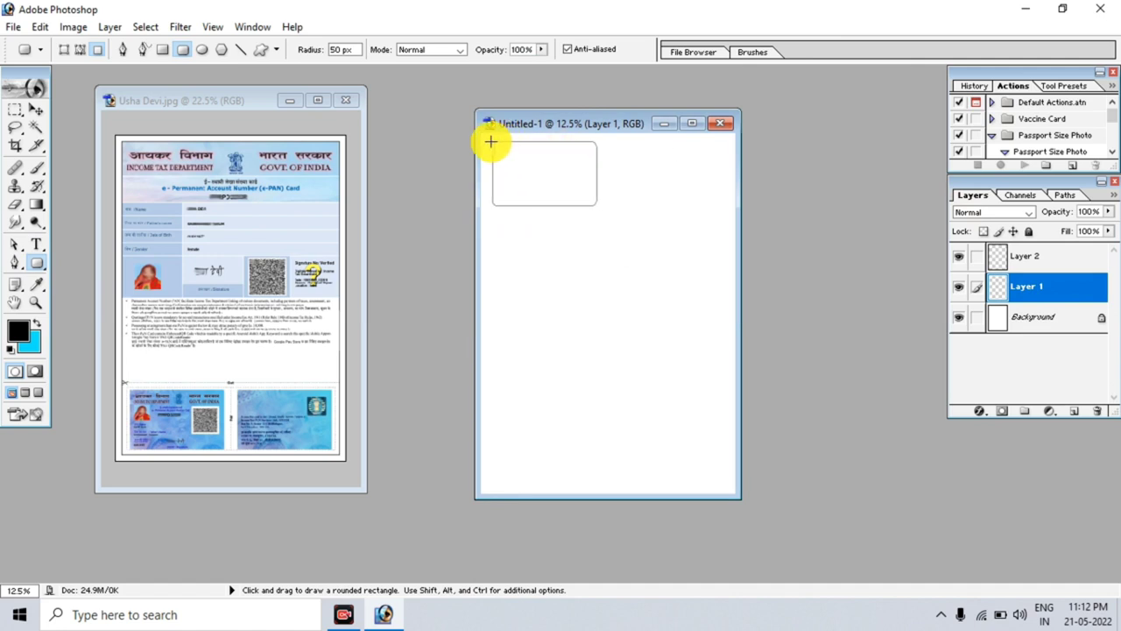
drag(490, 141, 491, 141)
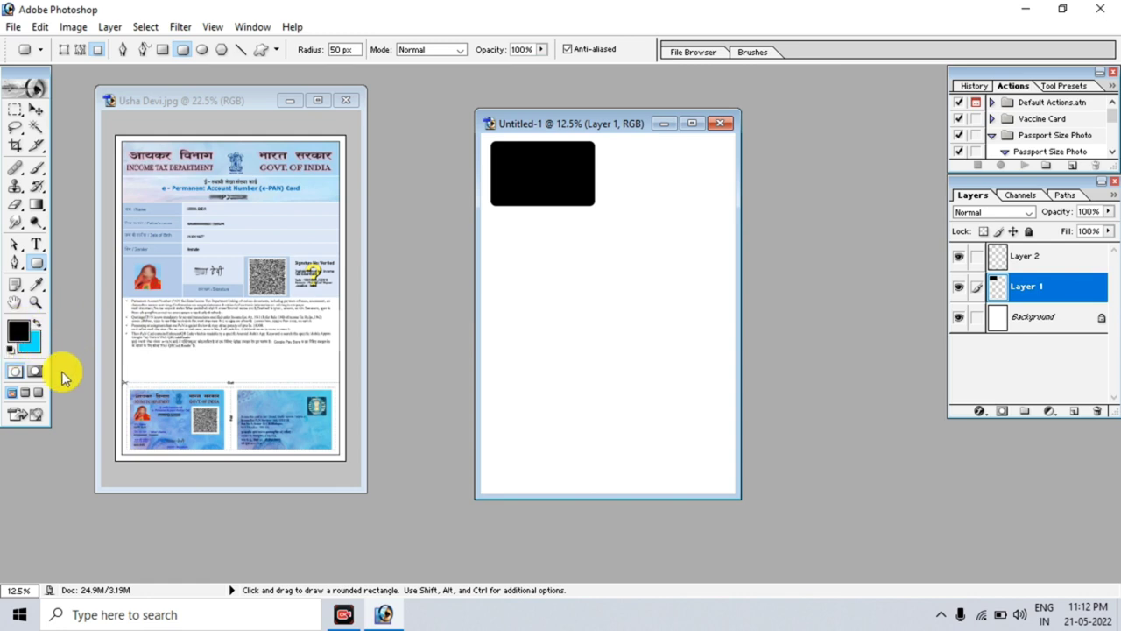
click(1025, 256)
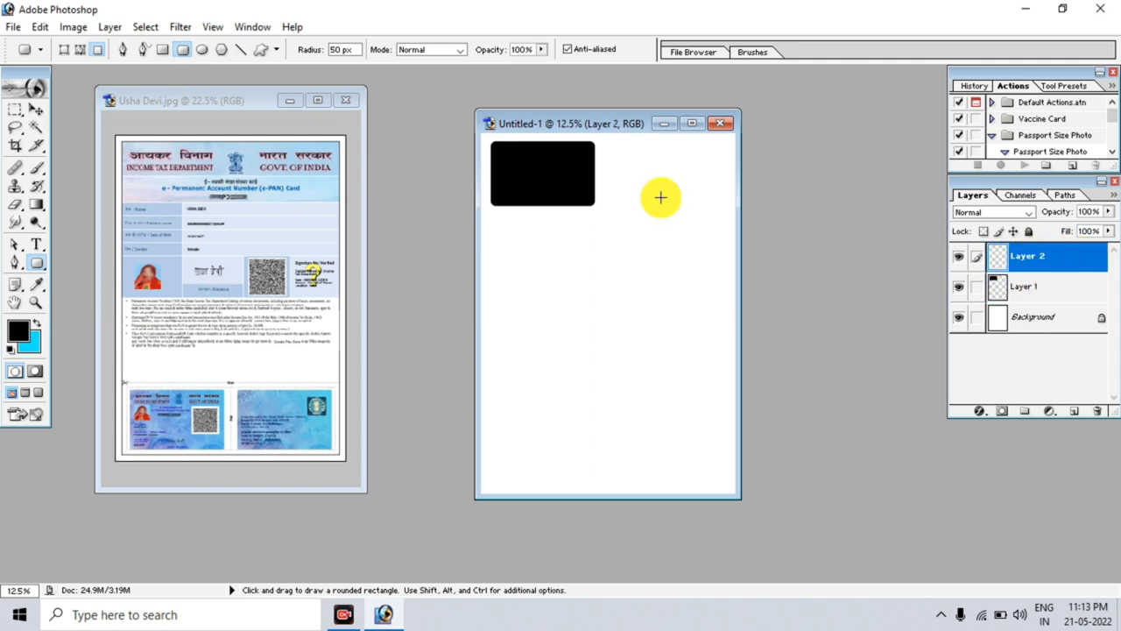
drag(717, 213, 602, 143)
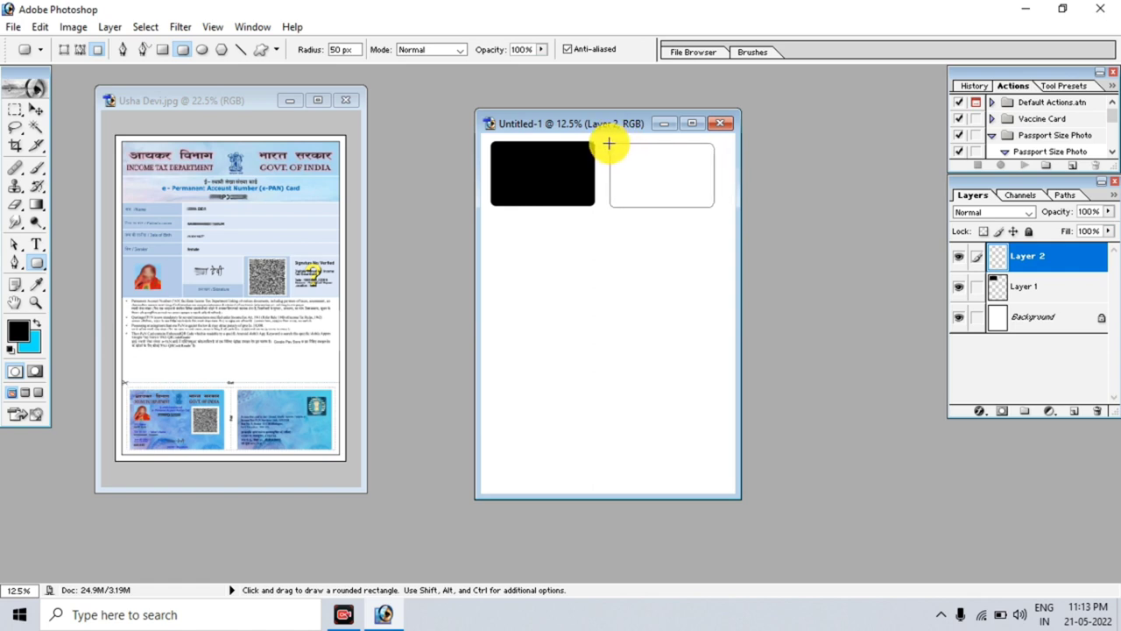
drag(605, 143, 605, 144)
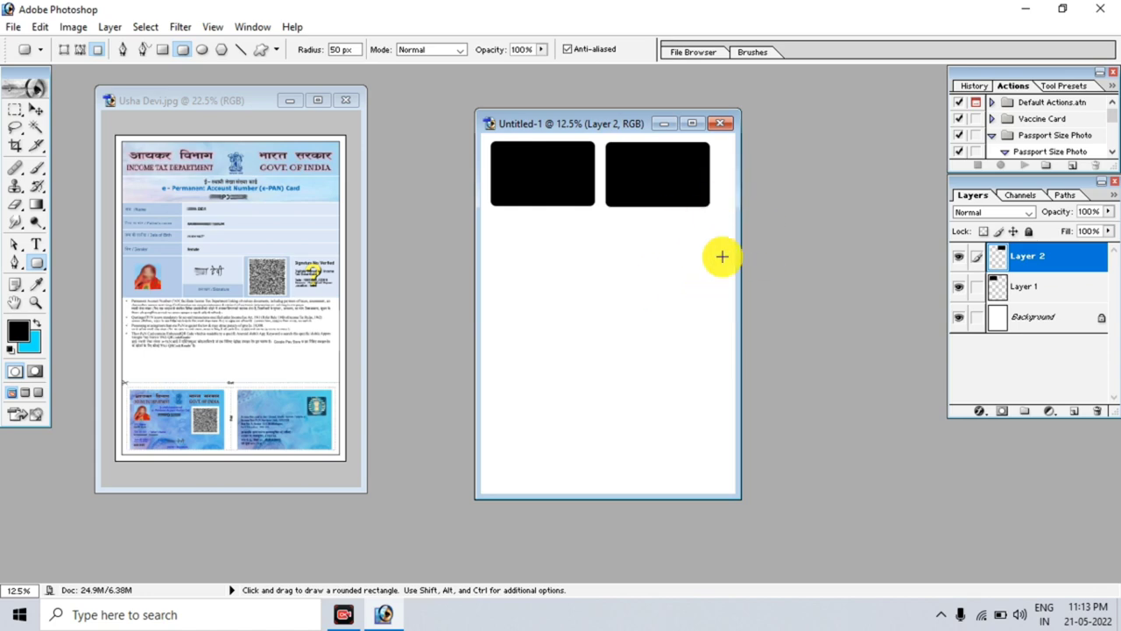
key(ctrl+Tab)
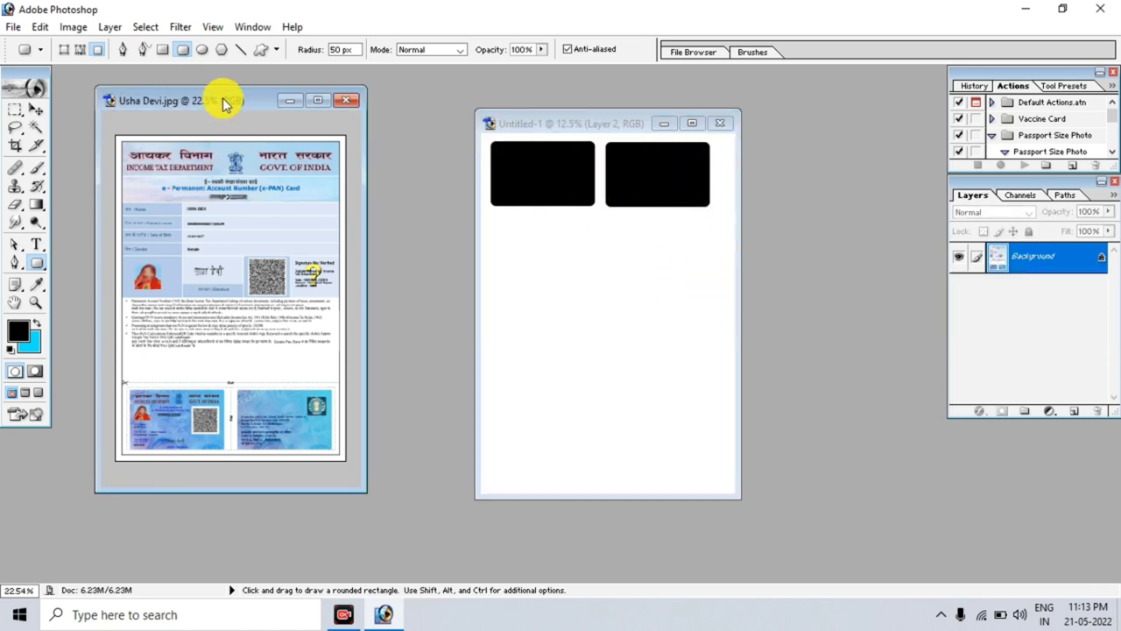
Step: Zoom into the e-PAN scan and copy the front PAN card with a rectangular selection
double_click(224, 102)
scroll(633, 303, up, 2)
scroll(633, 307, up, 2)
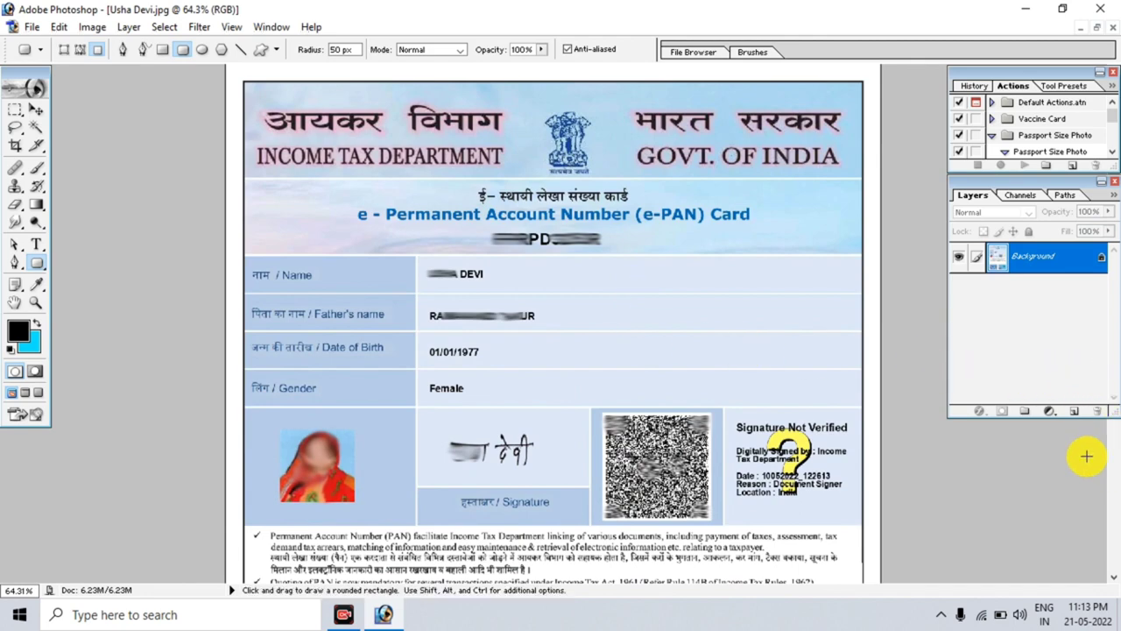
scroll(1113, 460, down, 5)
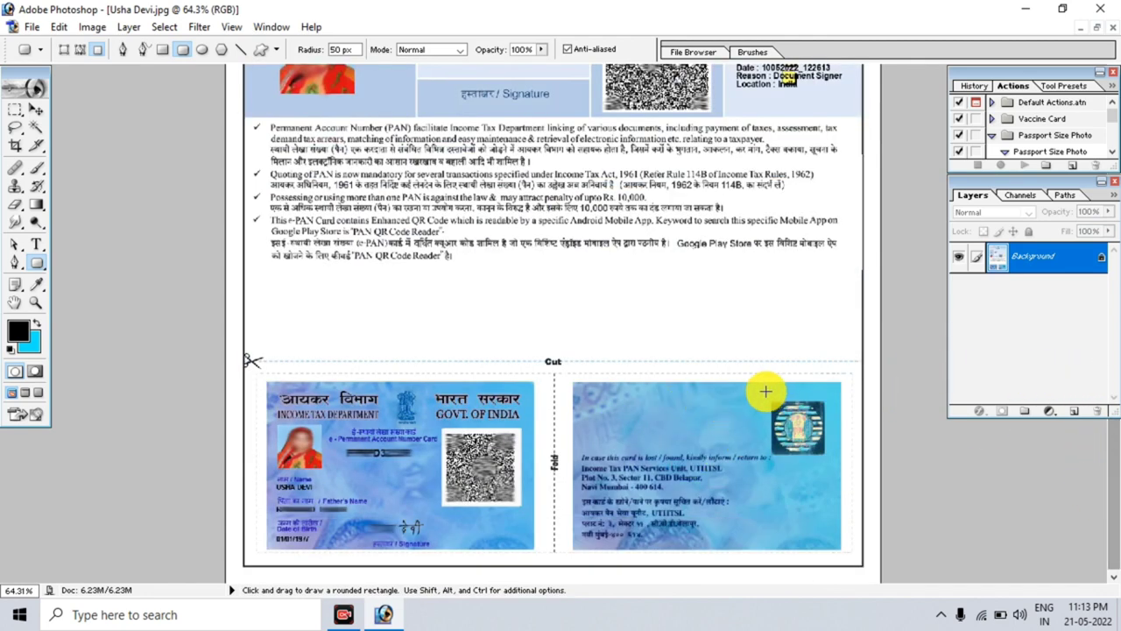
scroll(573, 333, up, 1)
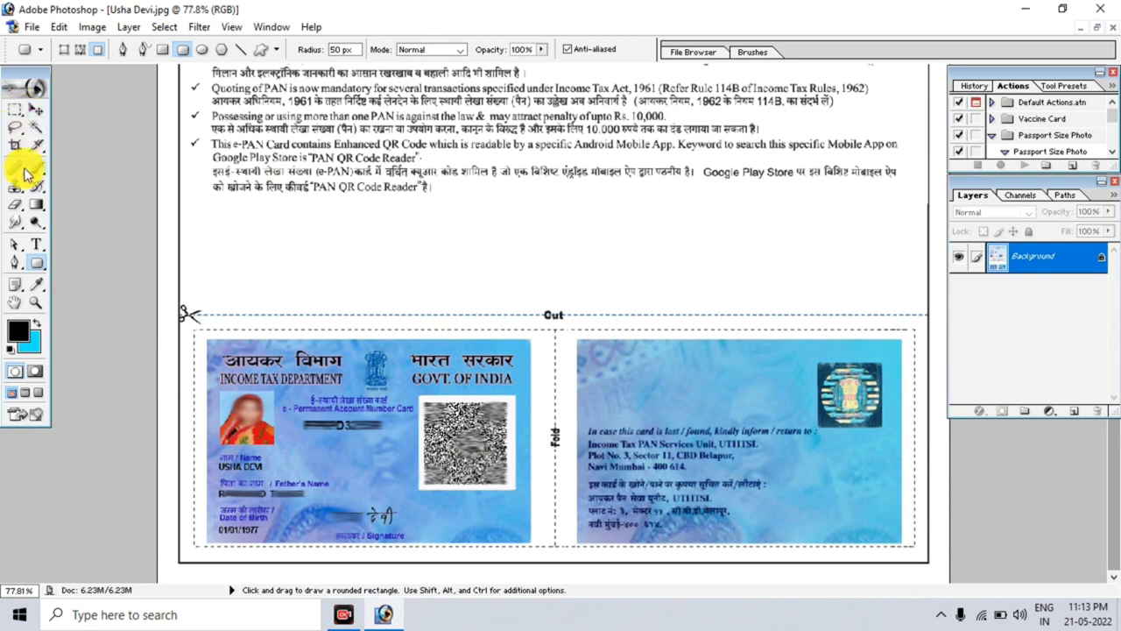
click(15, 113)
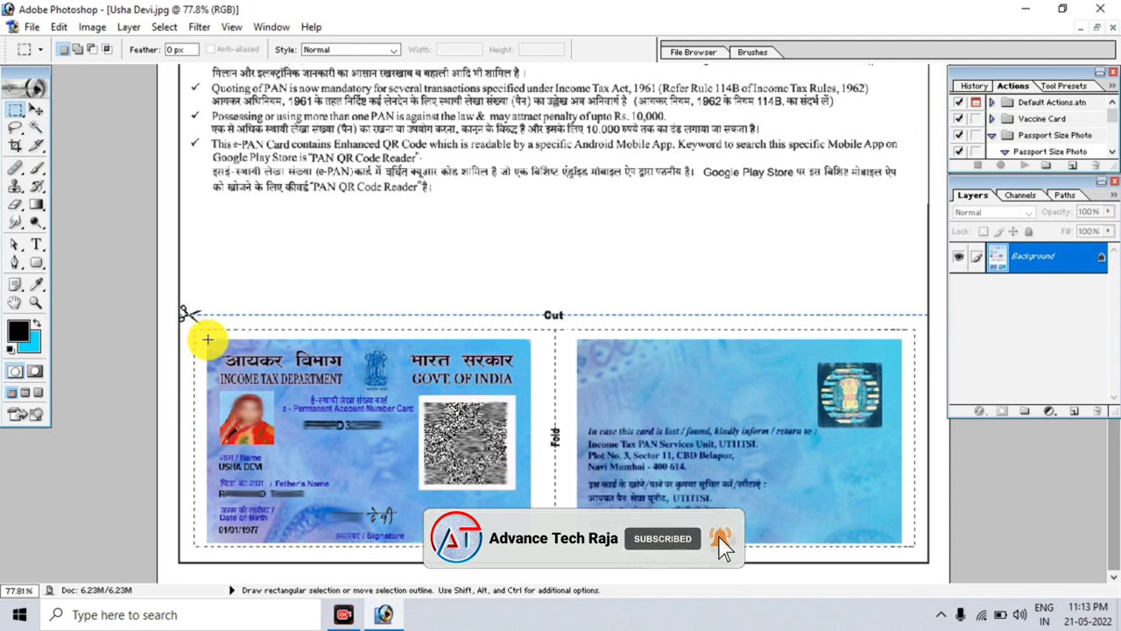
drag(206, 339, 531, 541)
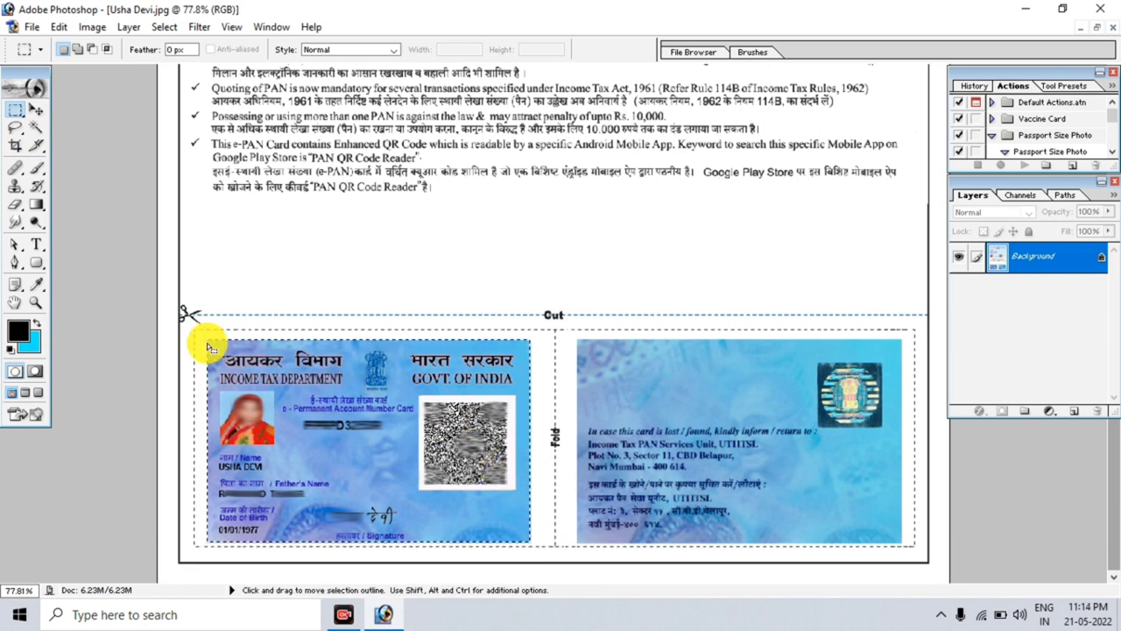
key(ctrl+c)
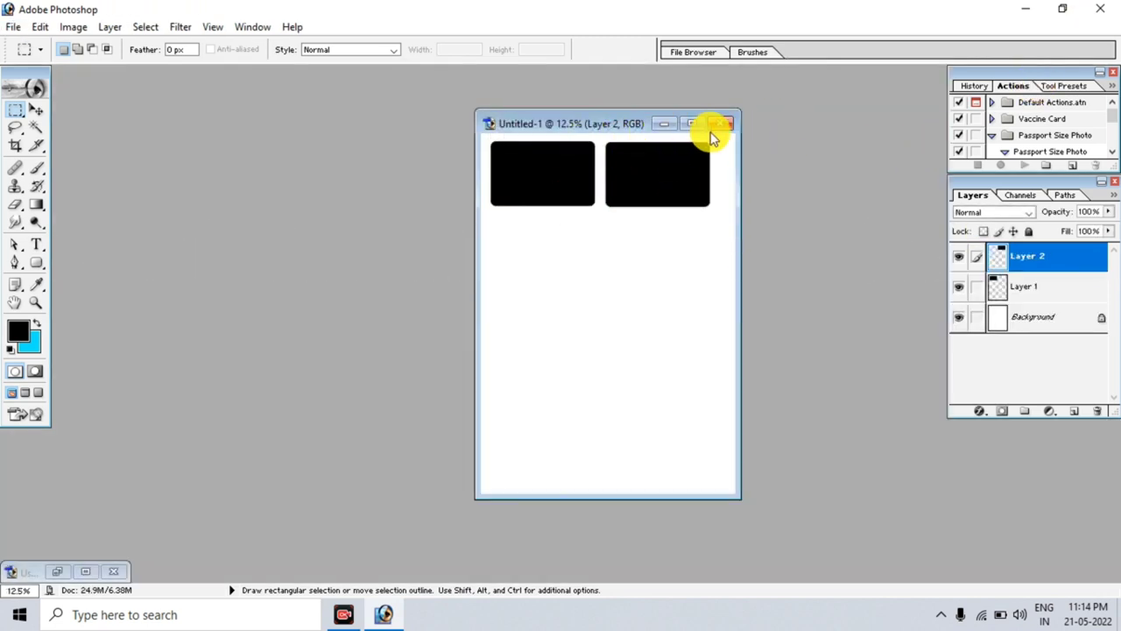
Step: Maximize the A4 page and paste the front PAN card, moving it left
click(691, 123)
key(v)
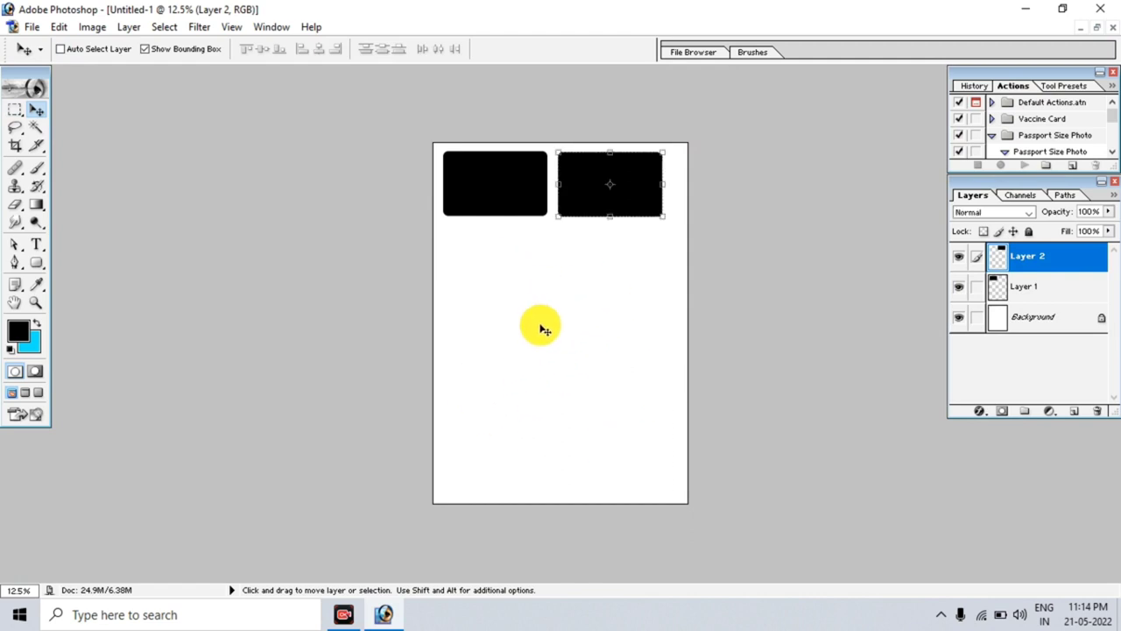
key(ctrl+v)
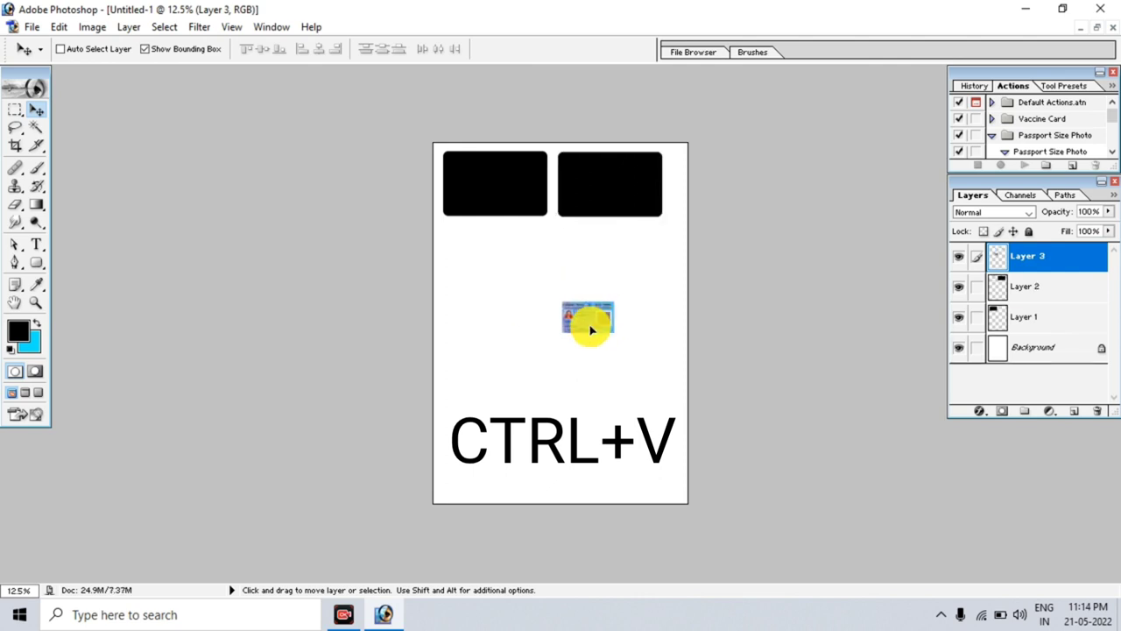
mouse_move(591, 329)
mouse_down()
mouse_move(576, 333)
mouse_move(510, 244)
mouse_move(505, 207)
mouse_move(496, 220)
mouse_move(513, 277)
mouse_up()
Step: Reorder Layer 3 directly above Layer 1 and position the card under the left frame
right_click(516, 175)
click(536, 178)
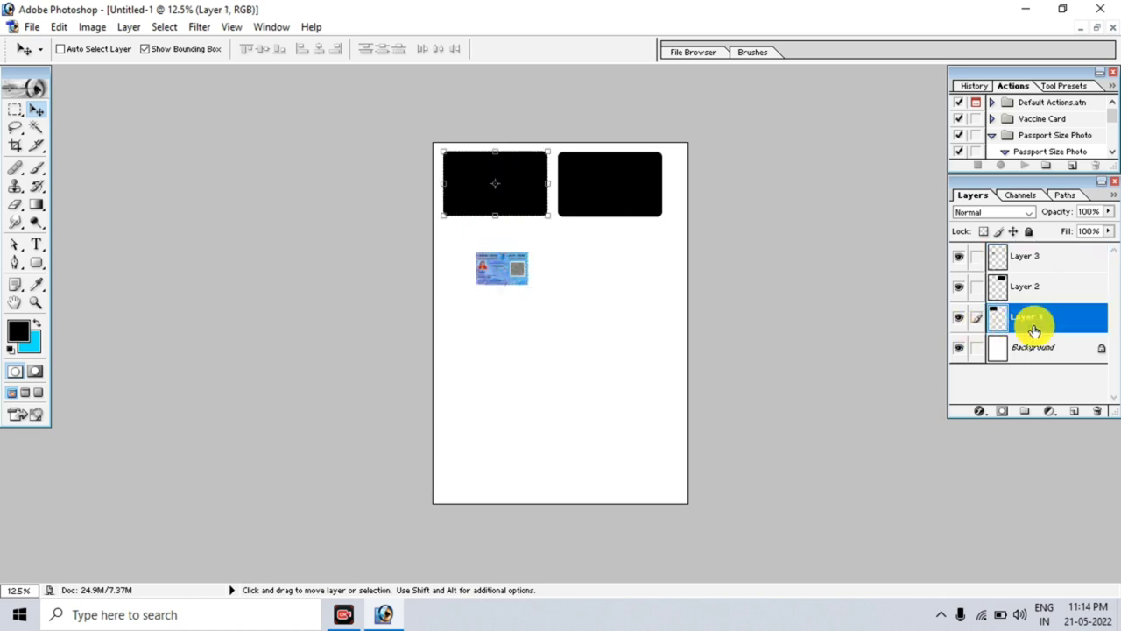
right_click(635, 199)
click(657, 203)
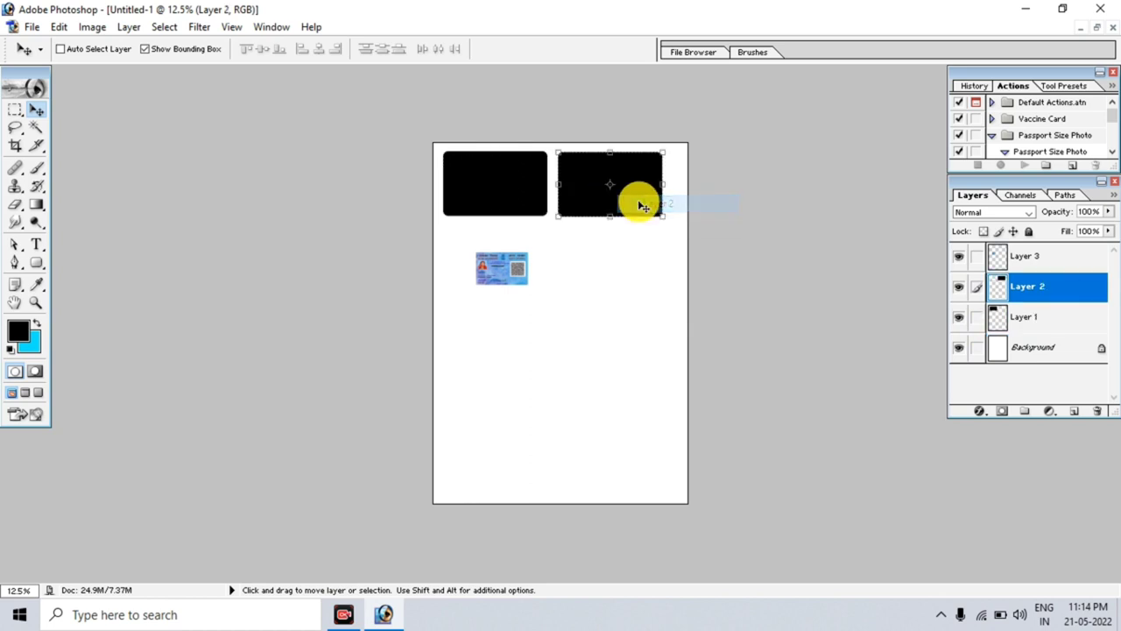
right_click(501, 265)
click(551, 267)
drag(531, 265, 519, 239)
drag(1024, 255, 1007, 302)
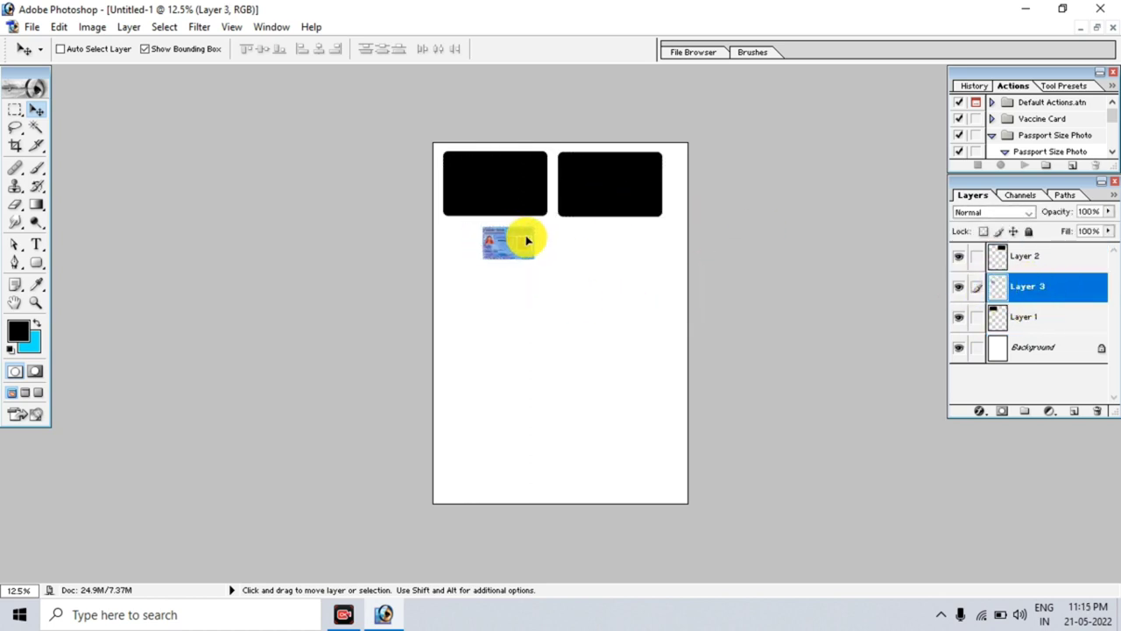
drag(525, 237, 522, 227)
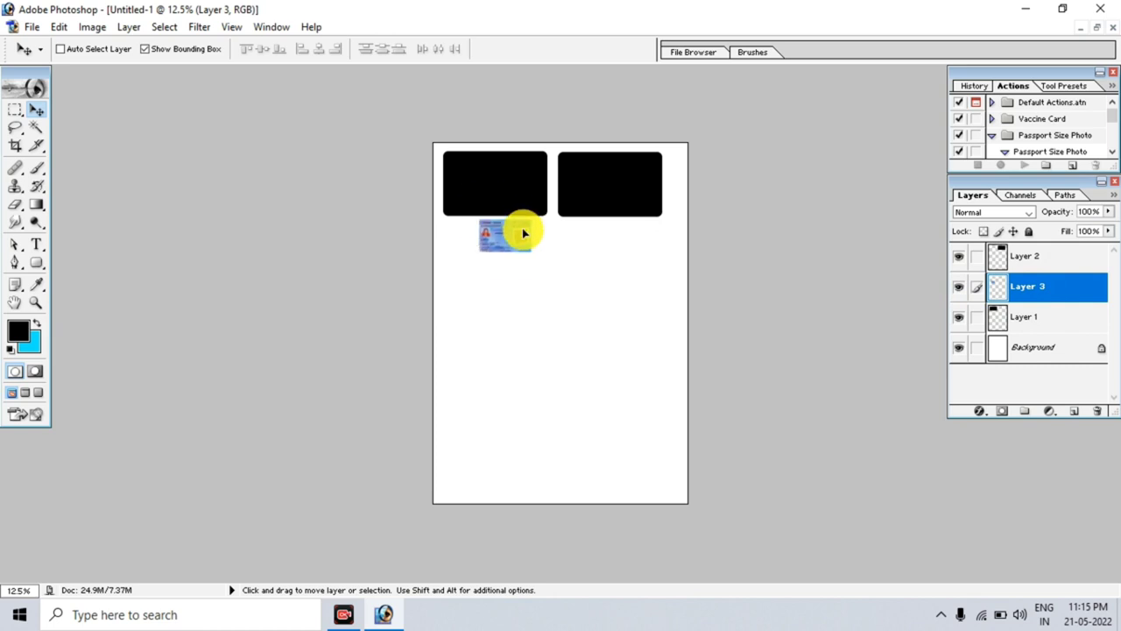
Step: Clip the front card to the left black frame with Ctrl+Alt+G and centre it
key(ctrl+0)
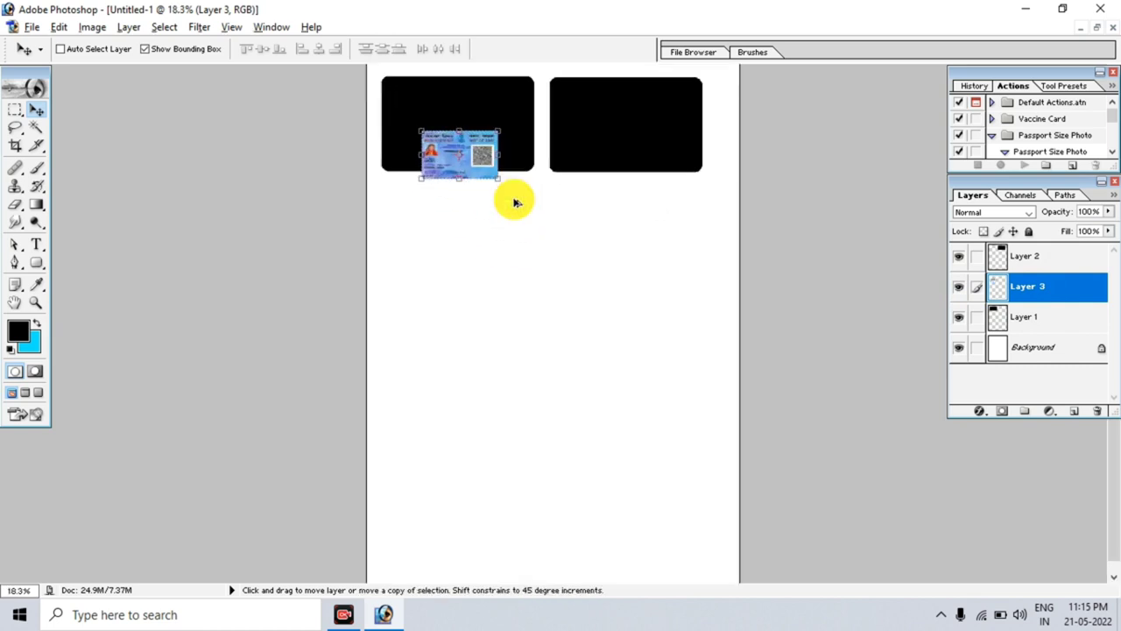
key(ctrl+plus)
mouse_move(400, 240)
mouse_down()
mouse_move(396, 257)
mouse_move(407, 252)
mouse_up()
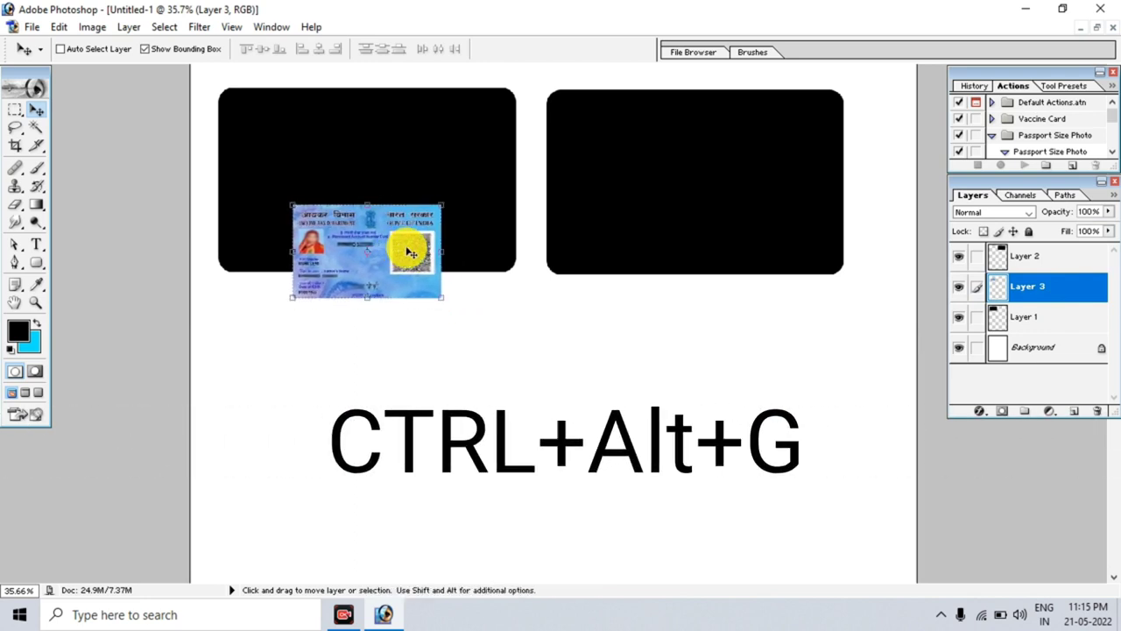
key(ctrl+alt+g)
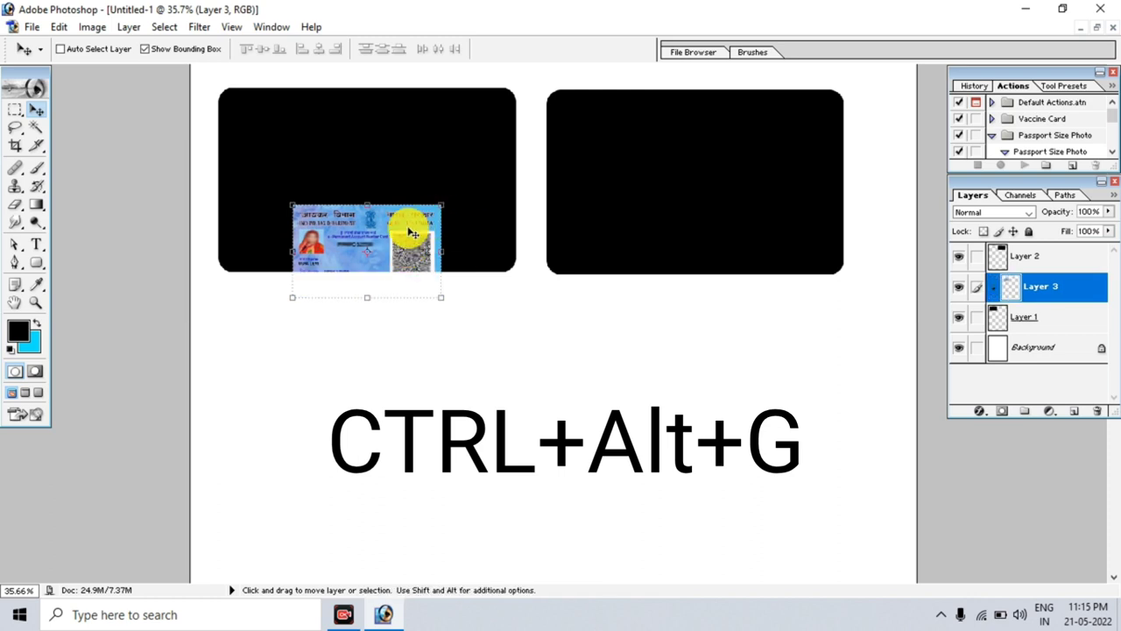
mouse_move(398, 252)
mouse_down()
mouse_move(416, 186)
mouse_move(340, 108)
mouse_up()
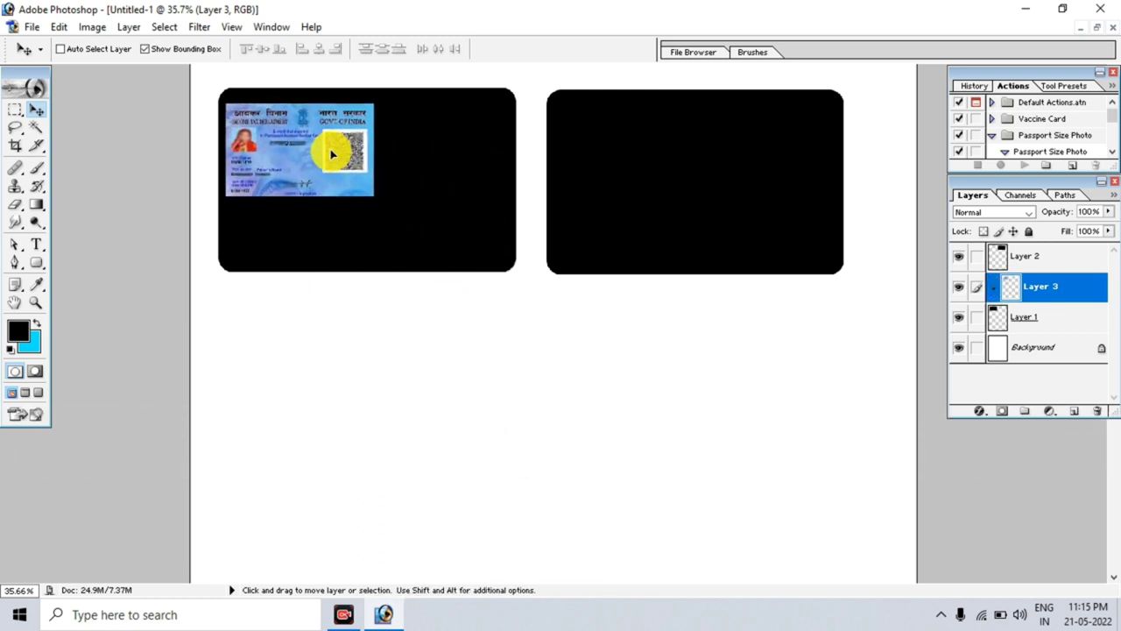
key(ctrl+0)
Step: Stretch the card with Free Transform to cover the frame, then merge it into Layer 1
key(ctrl+t)
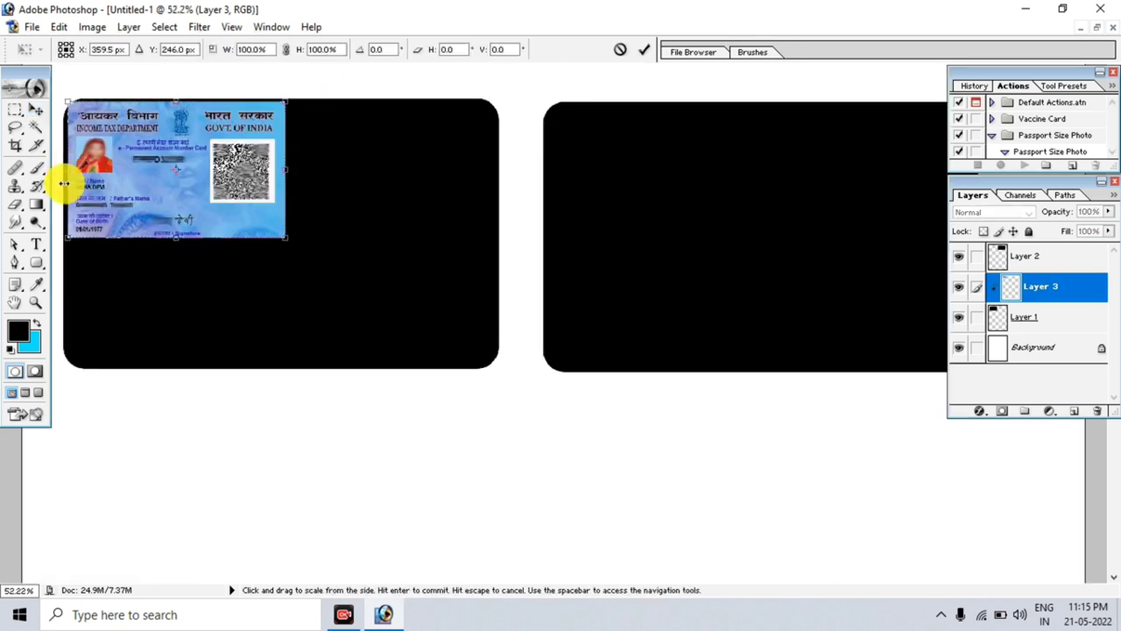
drag(64, 174, 61, 174)
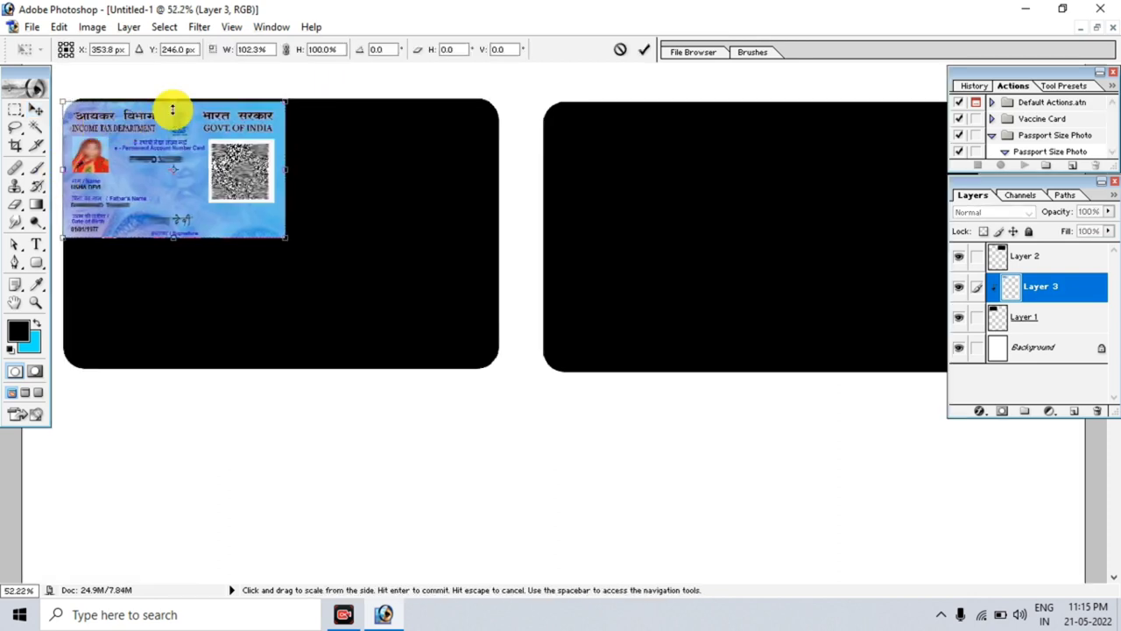
drag(174, 100, 174, 95)
drag(307, 170, 501, 187)
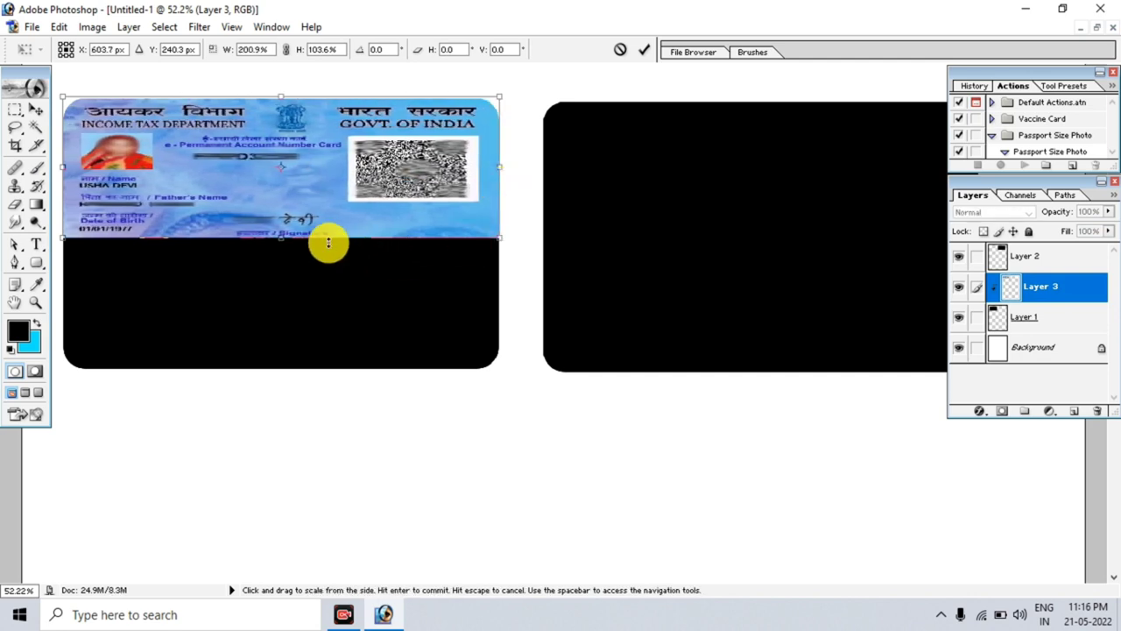
mouse_move(321, 245)
mouse_down()
mouse_move(300, 353)
mouse_move(283, 372)
mouse_up()
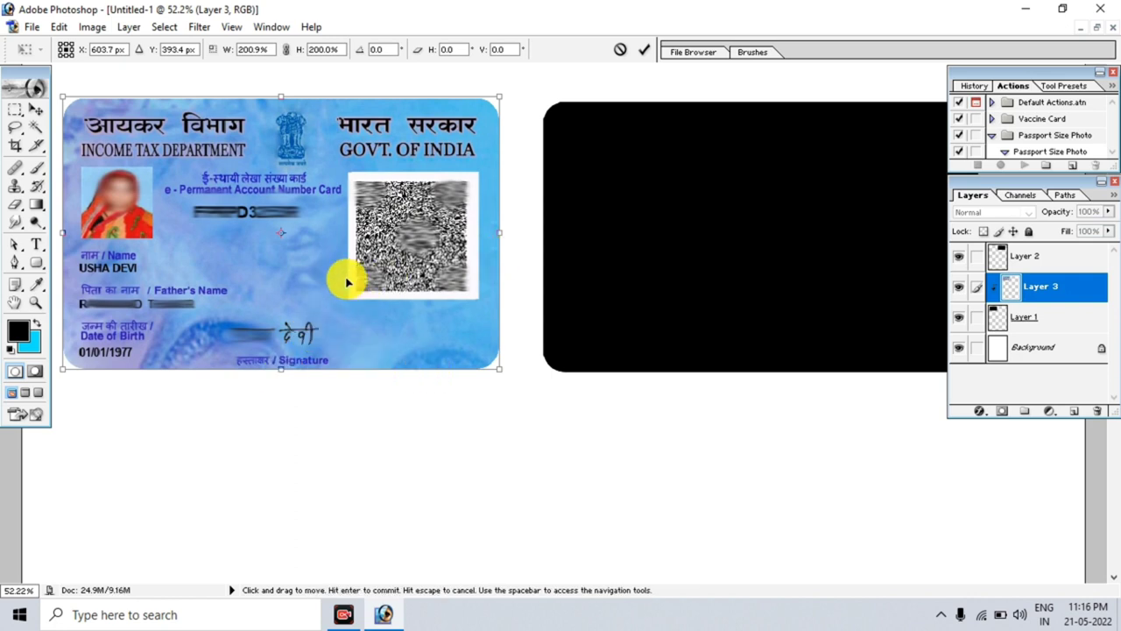
double_click(340, 247)
key(ctrl+0)
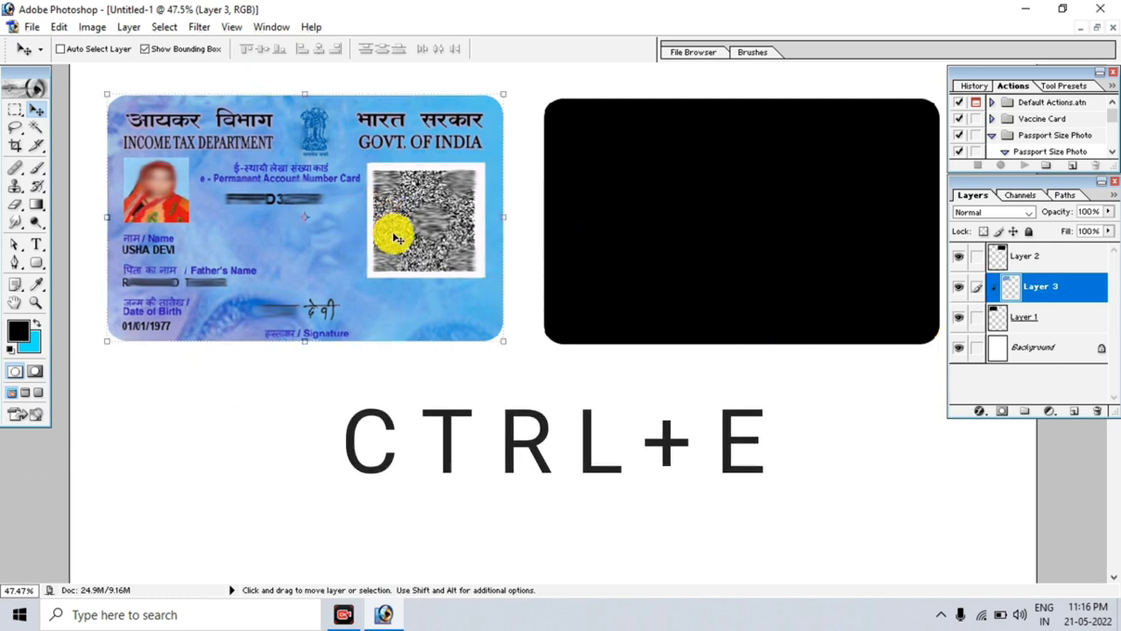
key(ctrl+e)
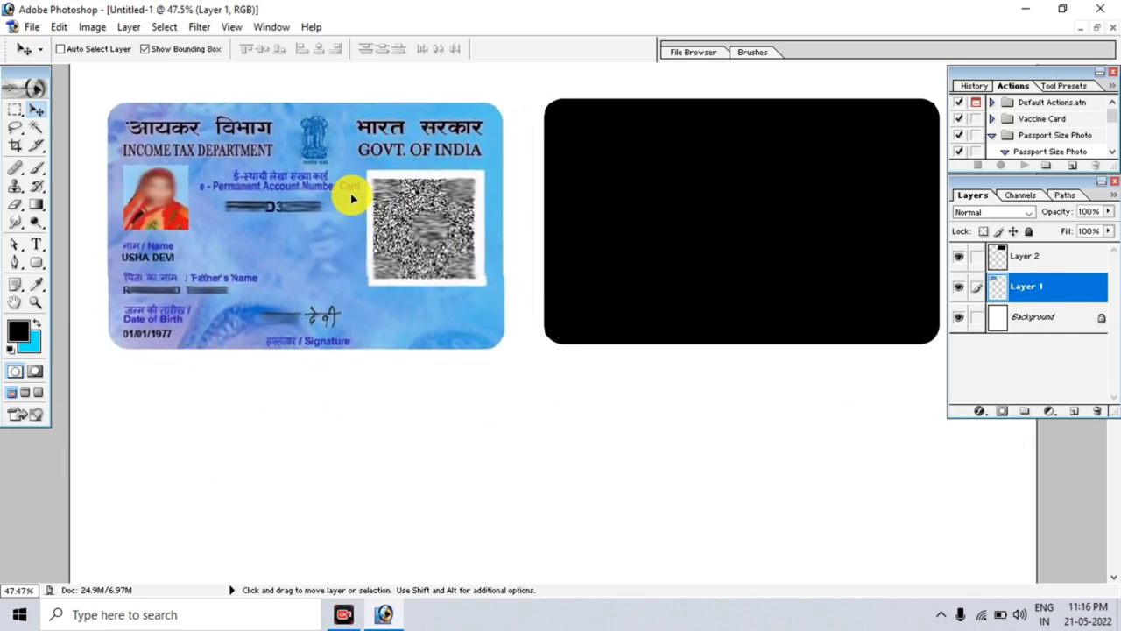
Step: Apply an 8 px black Center stroke around the front card on Layer 1
click(58, 27)
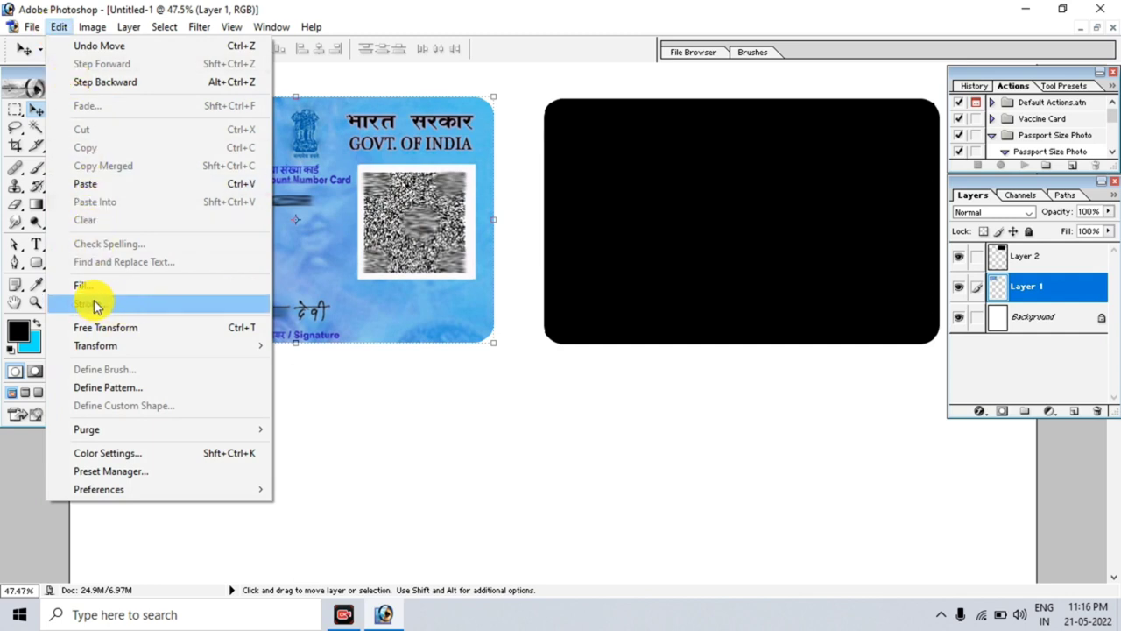
click(123, 307)
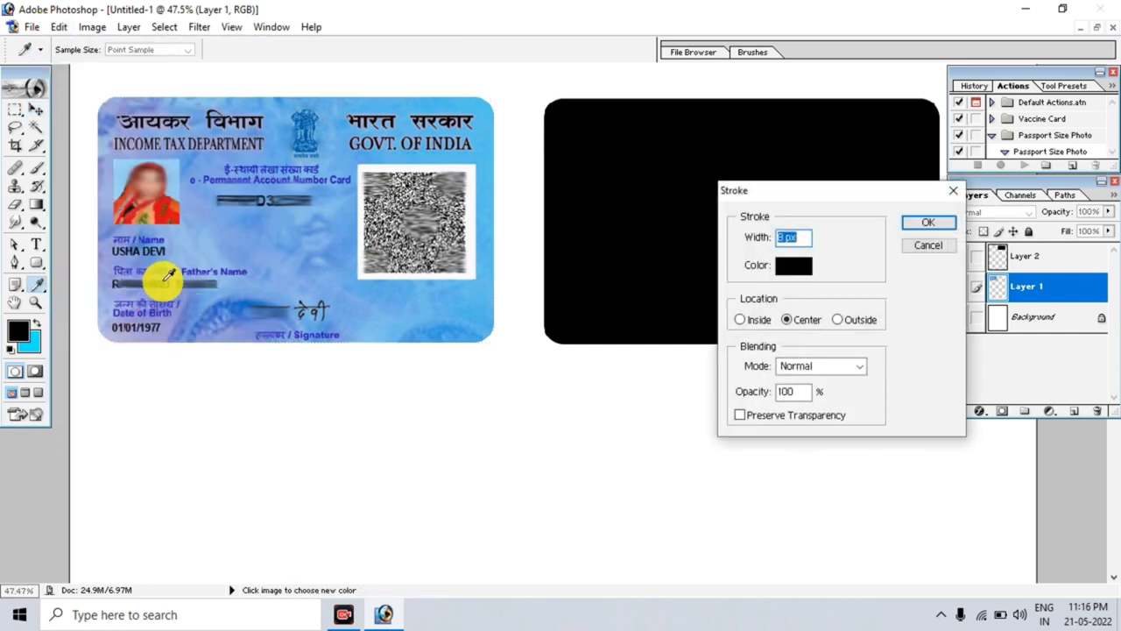
drag(830, 200, 586, 221)
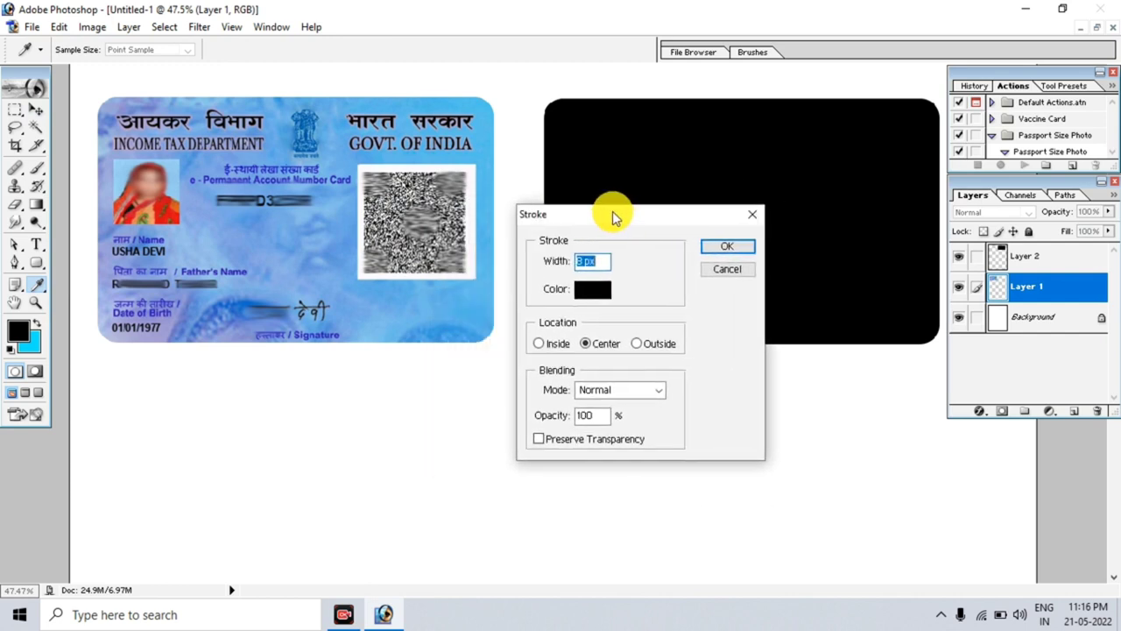
drag(571, 267, 519, 265)
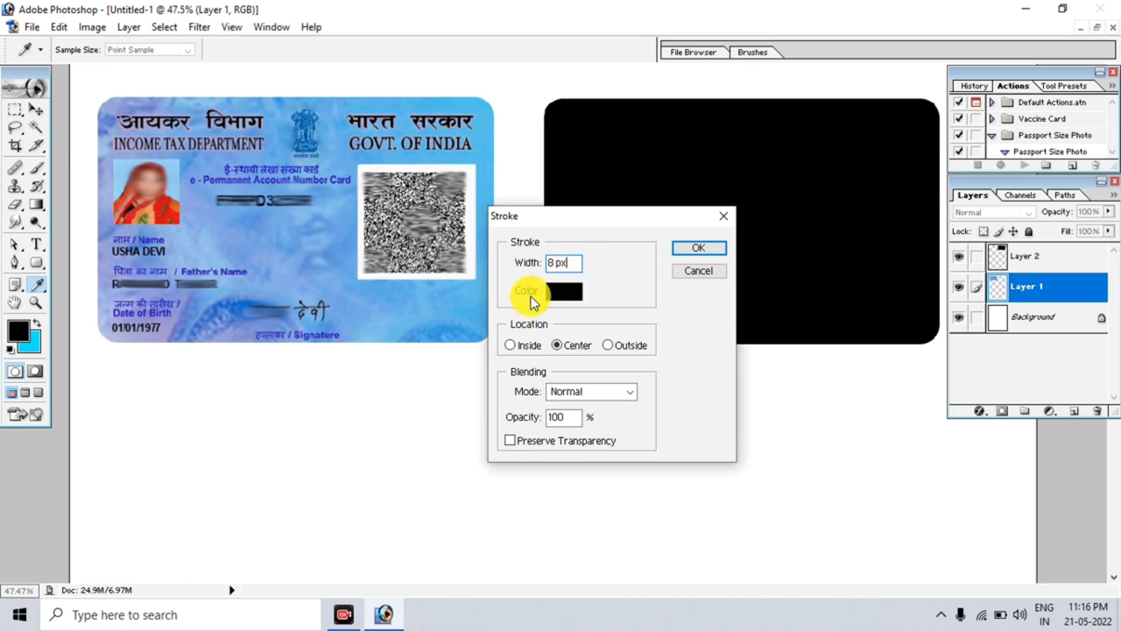
click(570, 291)
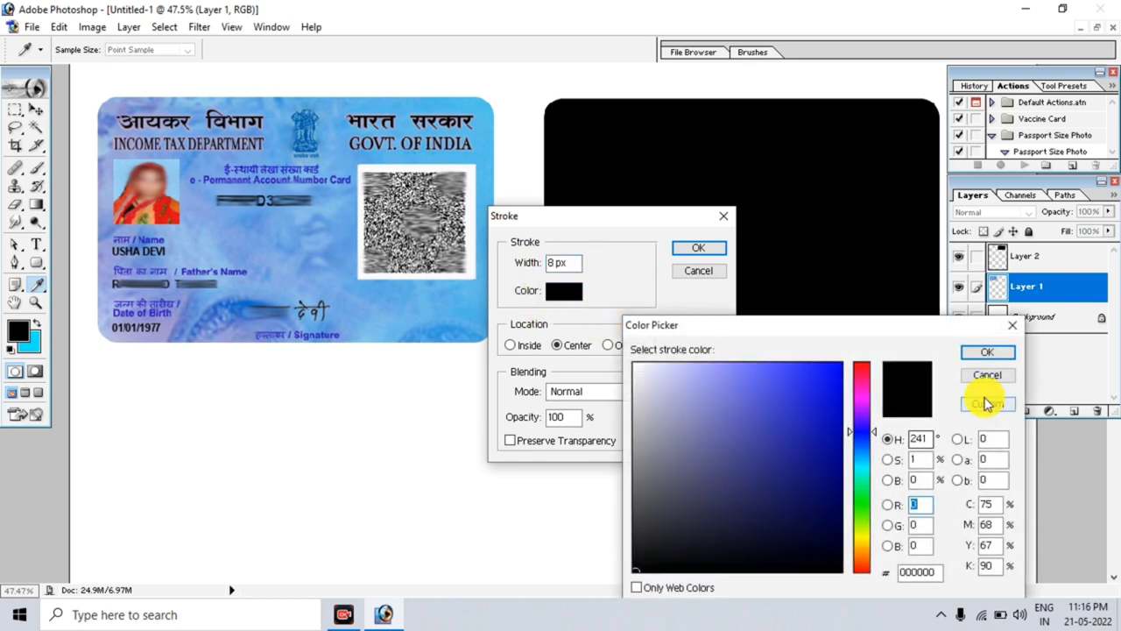
click(986, 377)
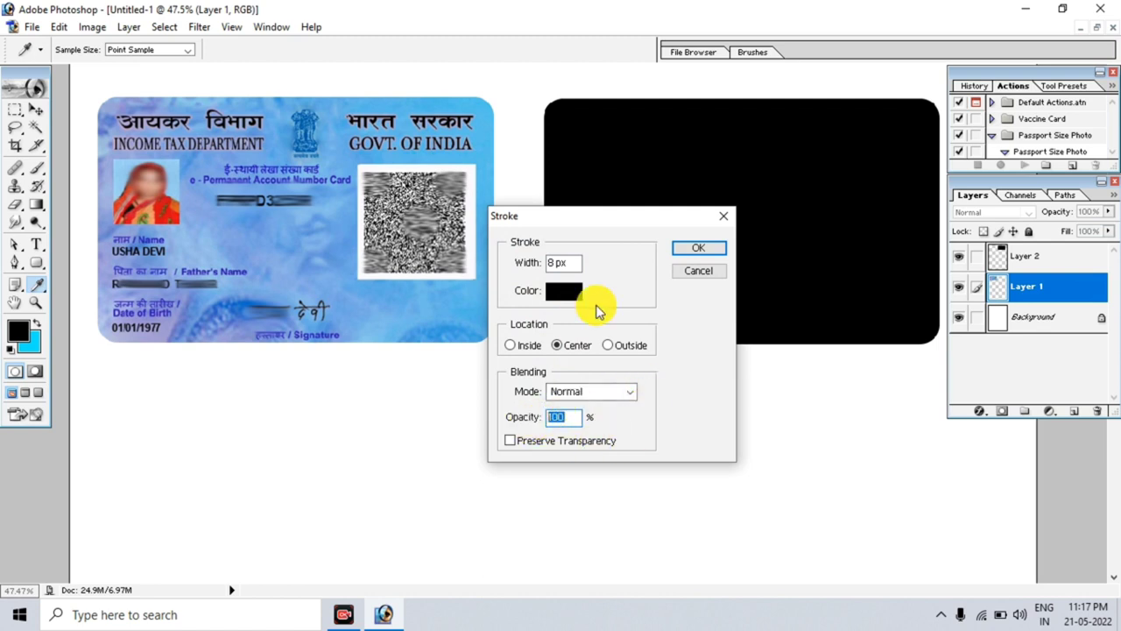
click(694, 248)
key(v)
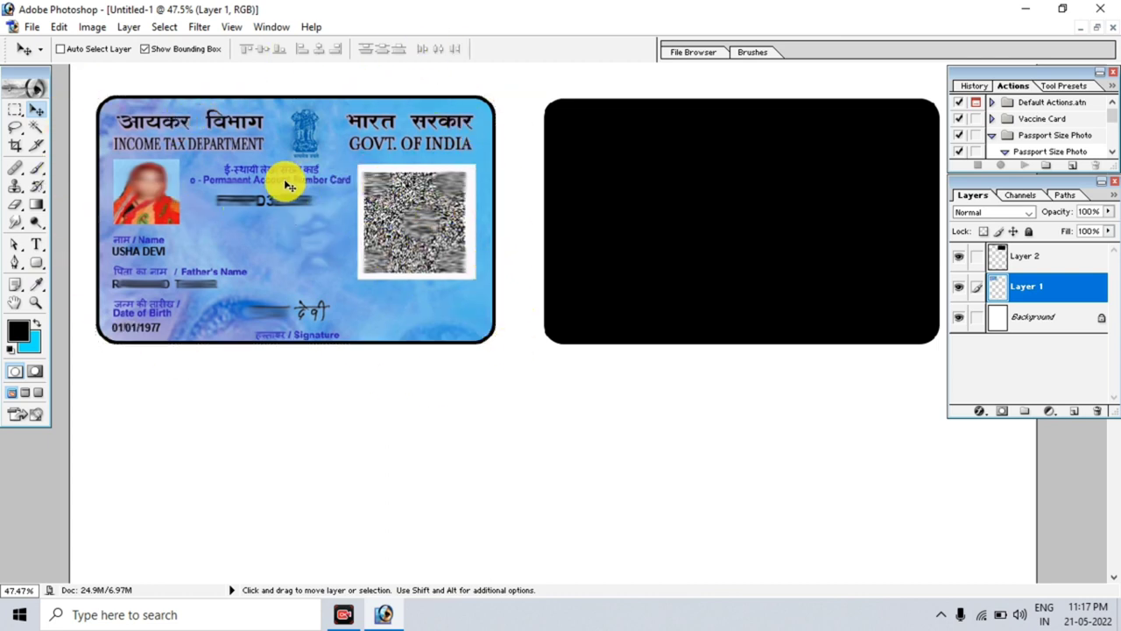
key(ctrl+0)
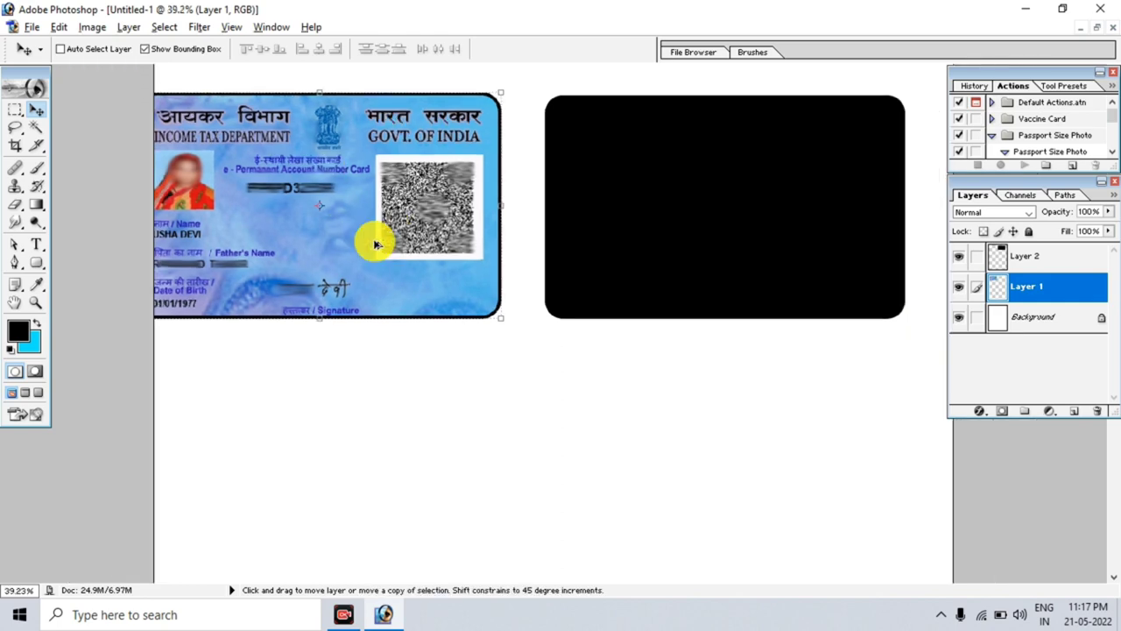
Step: Copy the back side of the PAN card from the e-PAN scan with a rectangular selection
click(1094, 29)
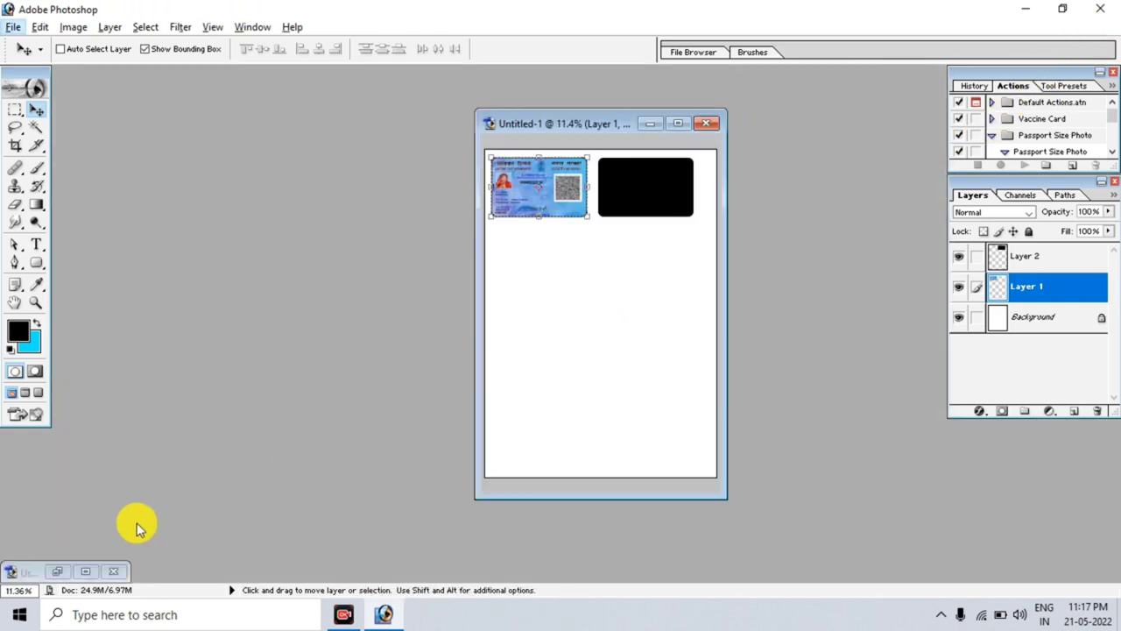
click(63, 571)
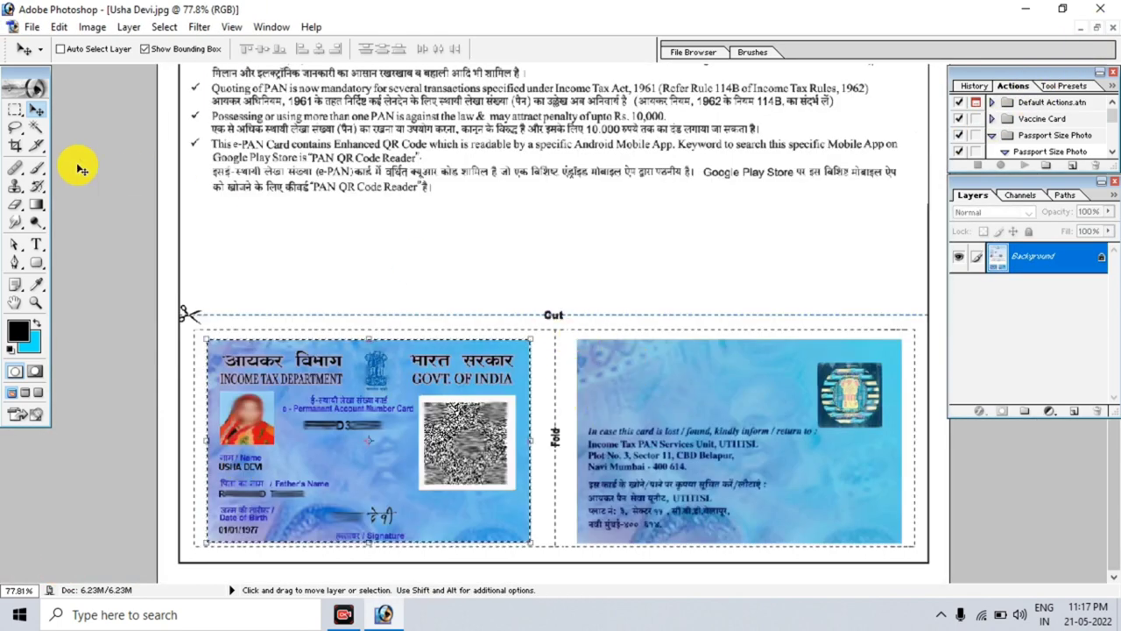
click(23, 116)
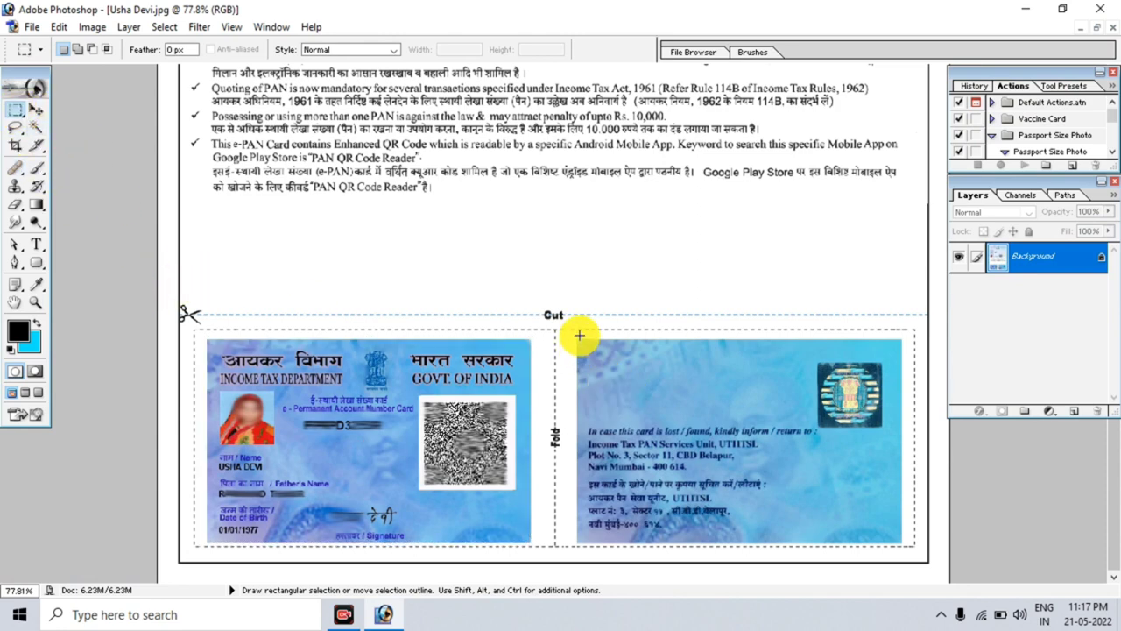
drag(575, 339, 899, 543)
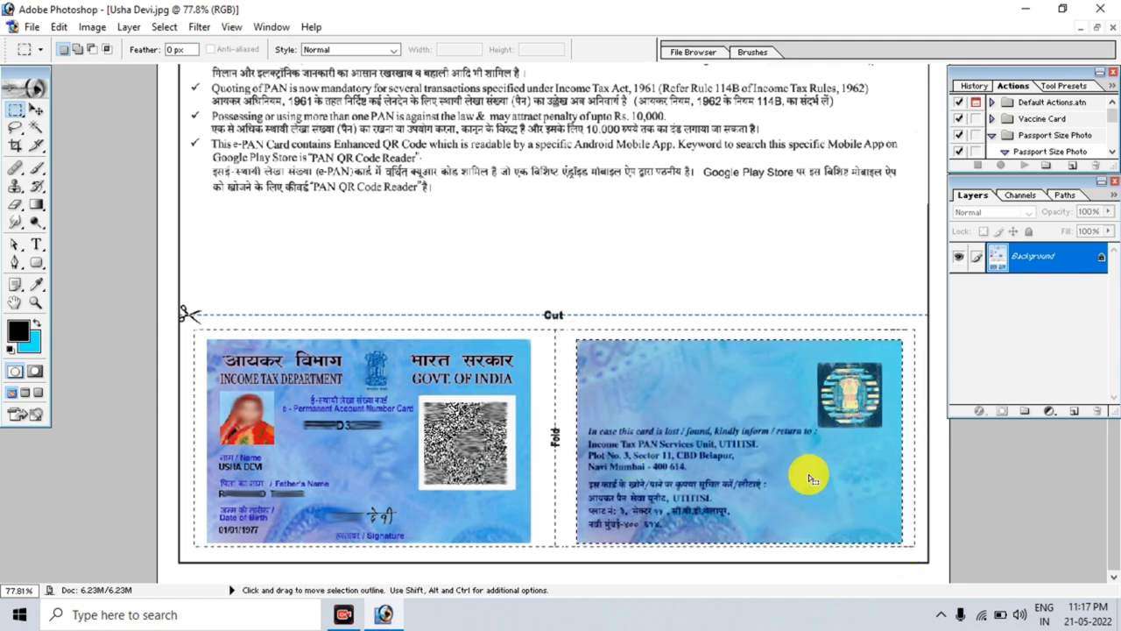
key(ctrl+c)
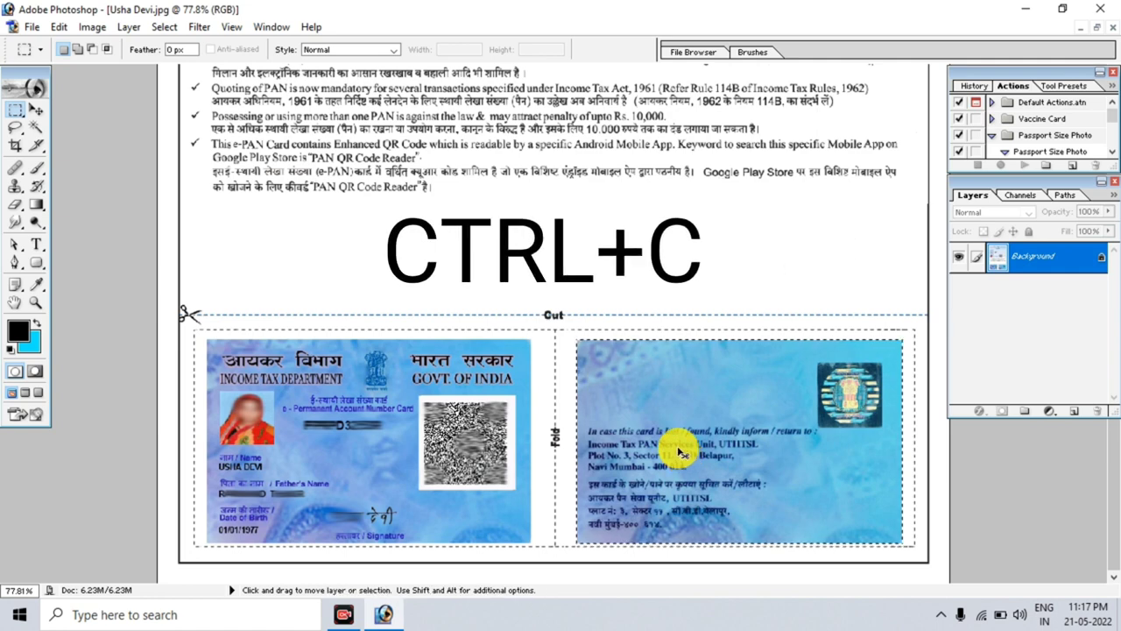
Step: Bring the A4 layout back full-size with the page fitted to the screen
click(1080, 27)
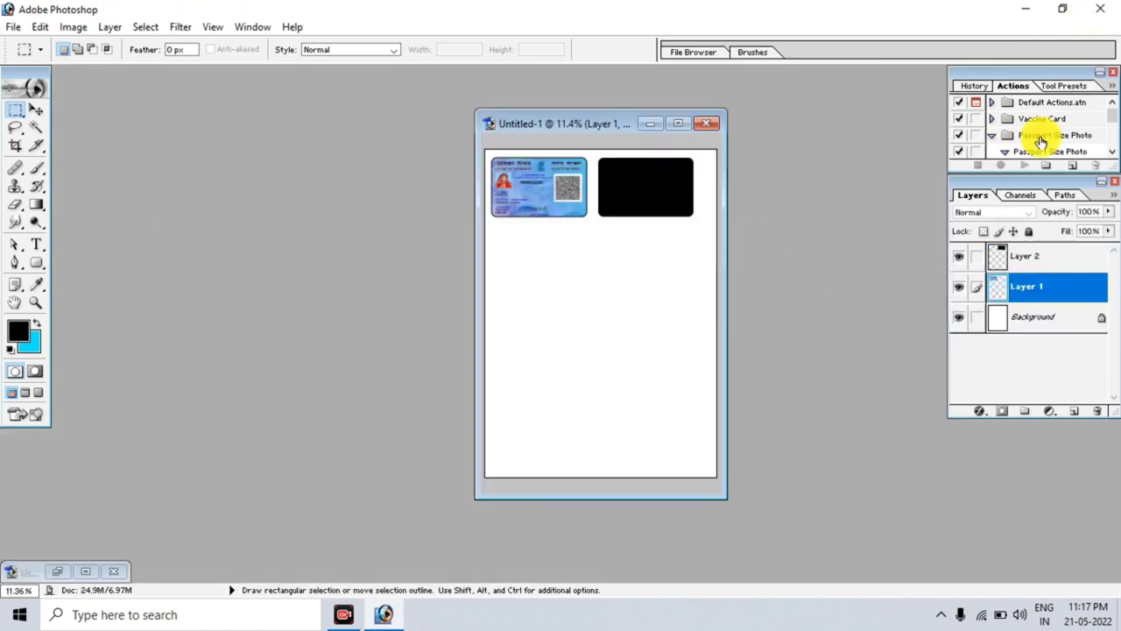
click(684, 130)
key(ctrl+0)
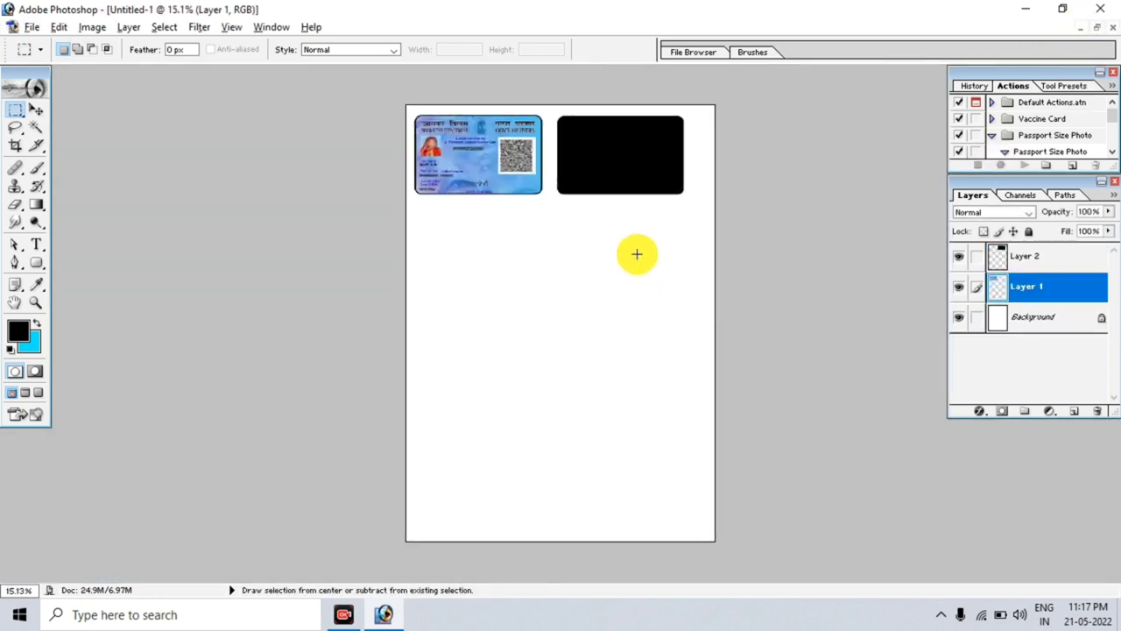
click(37, 112)
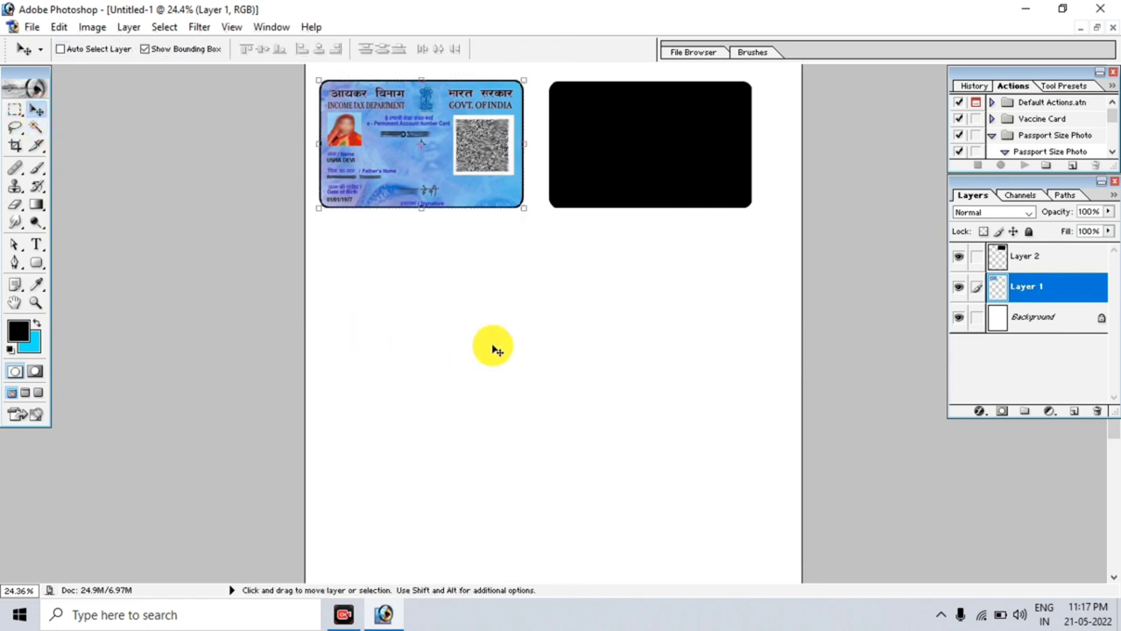
Step: Paste the back PAN card as Layer 3 above Layer 2, over the right black frame
key(ctrl+v)
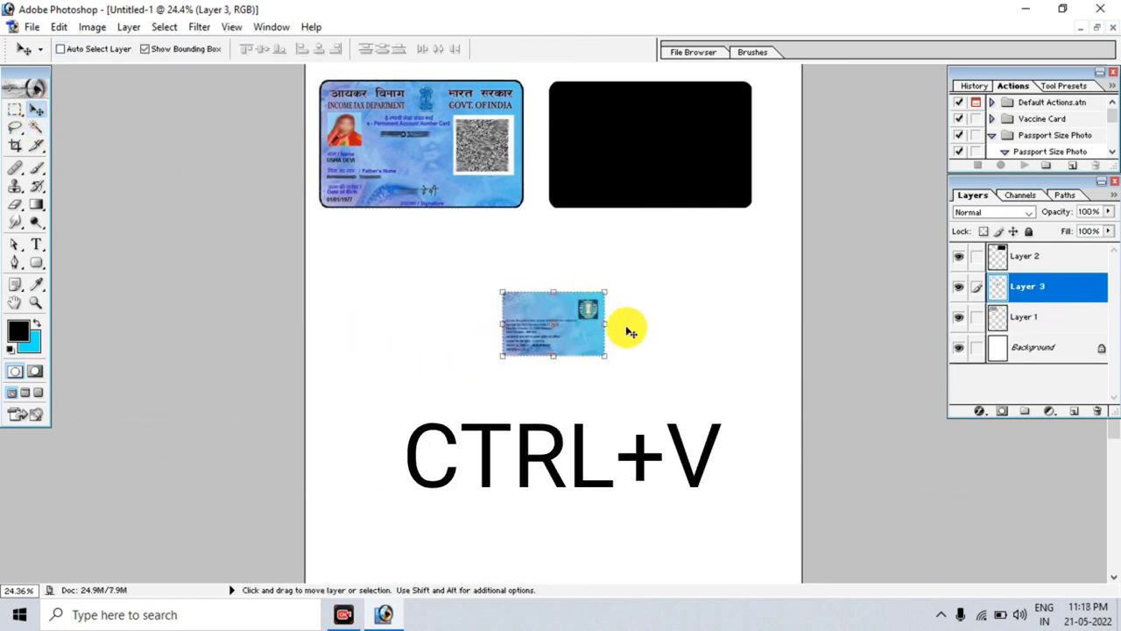
mouse_move(528, 331)
mouse_down()
mouse_move(633, 283)
mouse_move(638, 295)
mouse_move(618, 233)
mouse_move(623, 295)
mouse_move(628, 201)
mouse_move(621, 227)
mouse_up()
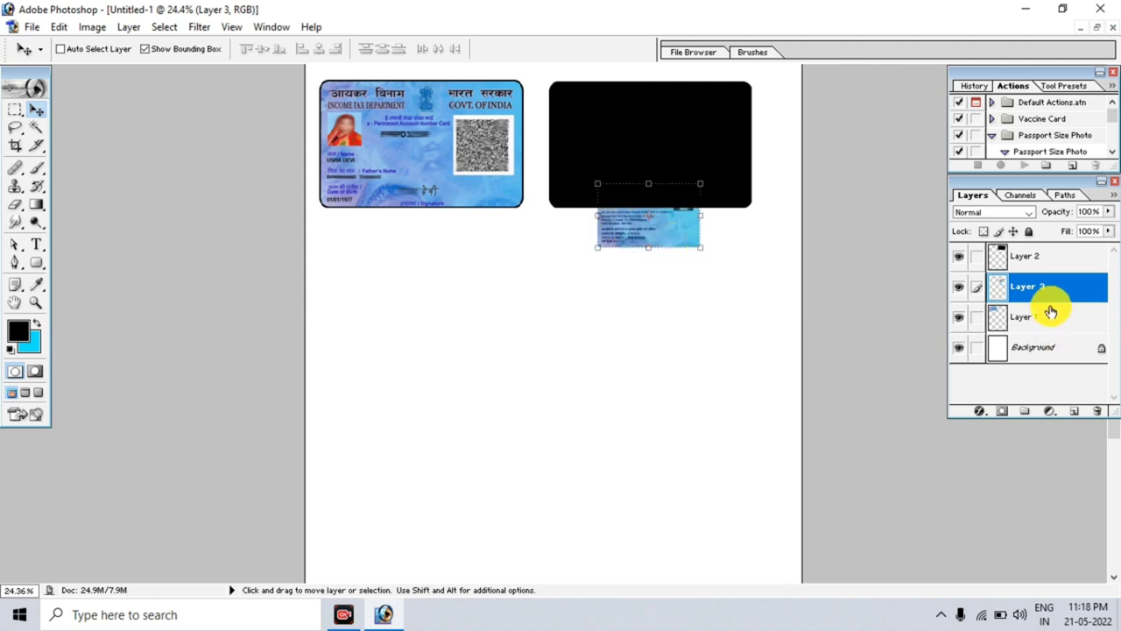
click(1030, 285)
drag(1028, 296, 1040, 256)
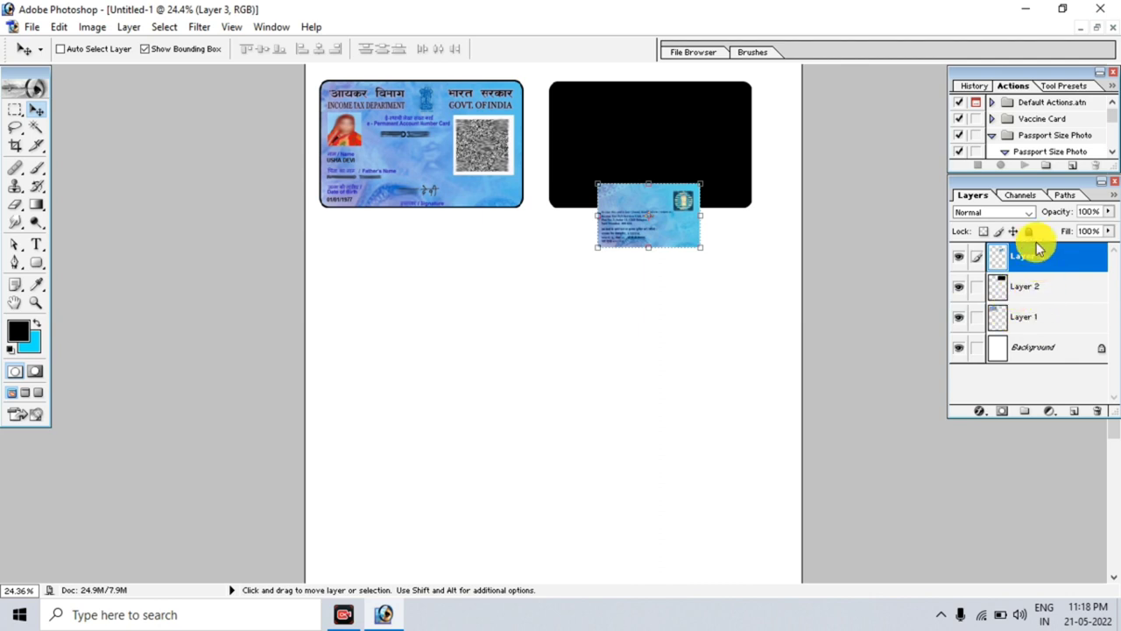
mouse_move(707, 230)
mouse_down()
mouse_move(701, 181)
mouse_move(675, 218)
mouse_move(707, 245)
mouse_move(677, 212)
mouse_up()
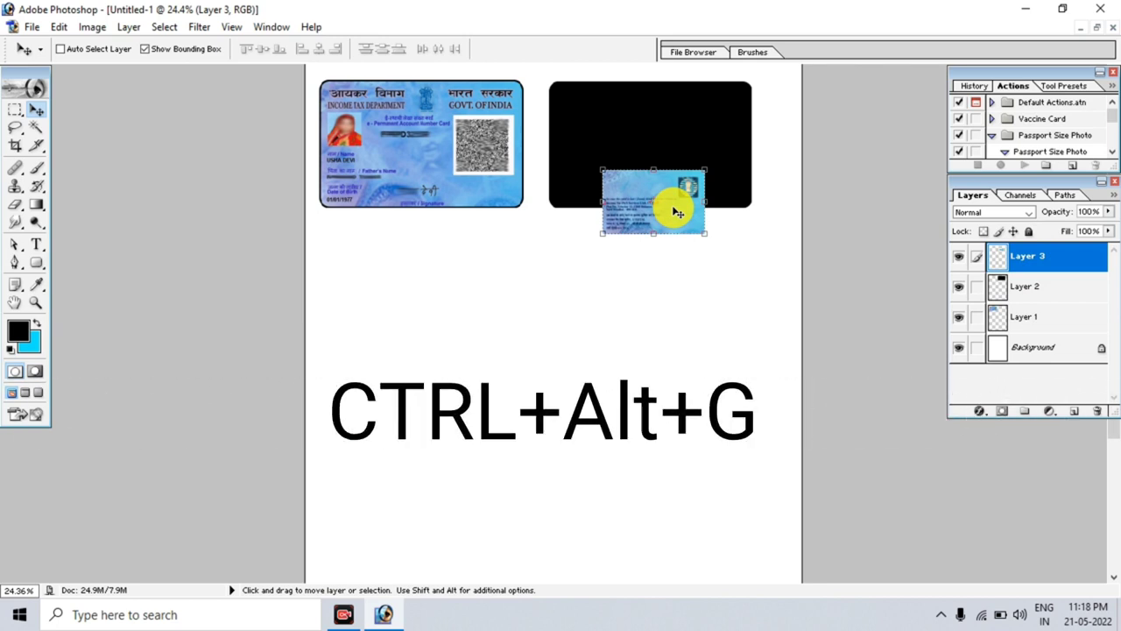
Step: Clip the back card to the right black frame and align it to the frame's top-left corner
key(ctrl+alt+g)
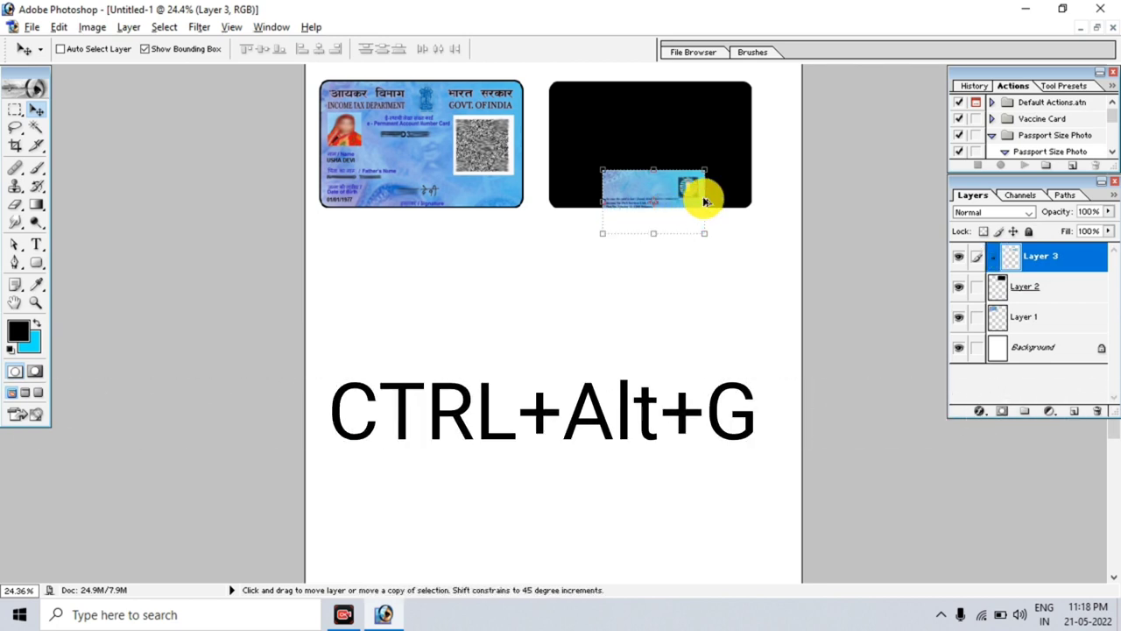
key(ctrl+plus)
key(ctrl+plus)
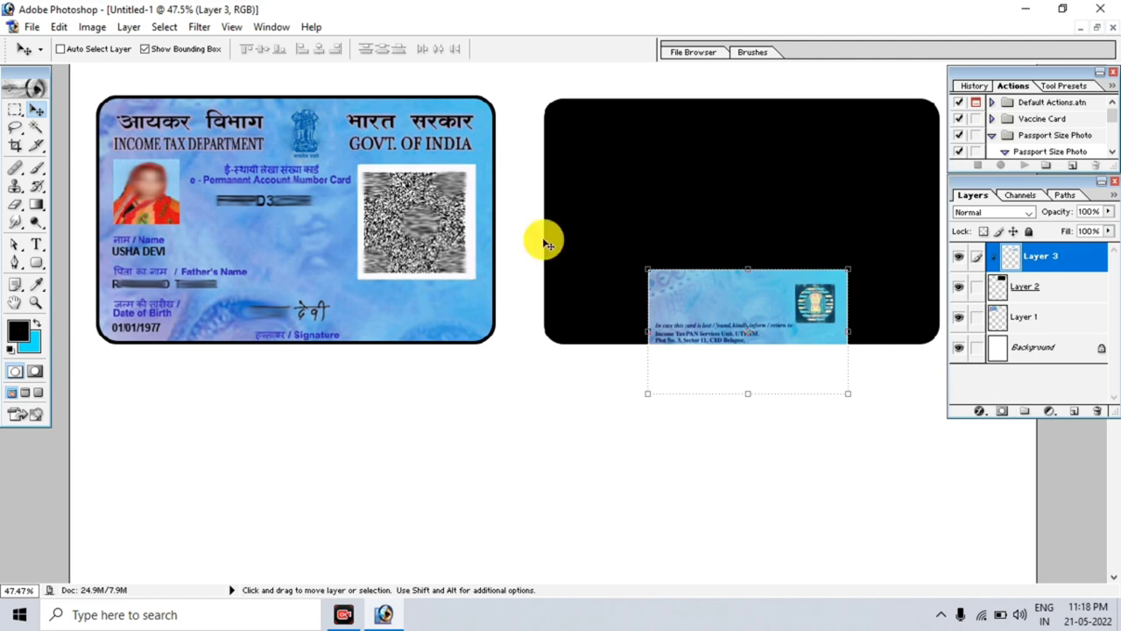
drag(703, 290, 600, 196)
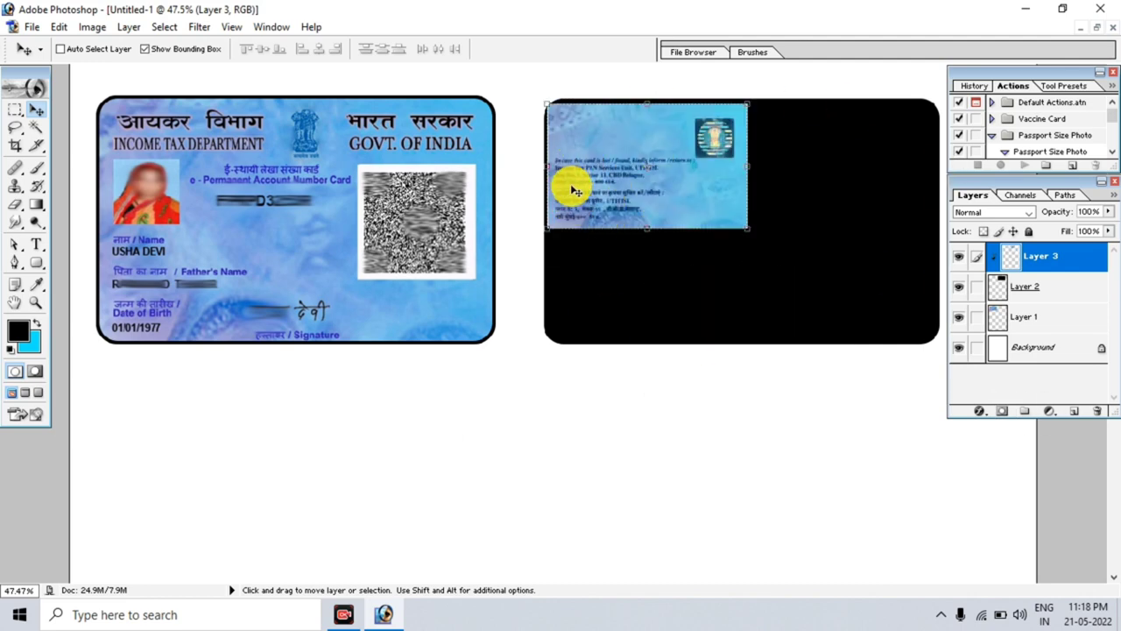
key(ctrl+plus)
Step: Free-transform the back card to about 200.5% × 198.5% so it fills the right frame
key(ctrl+t)
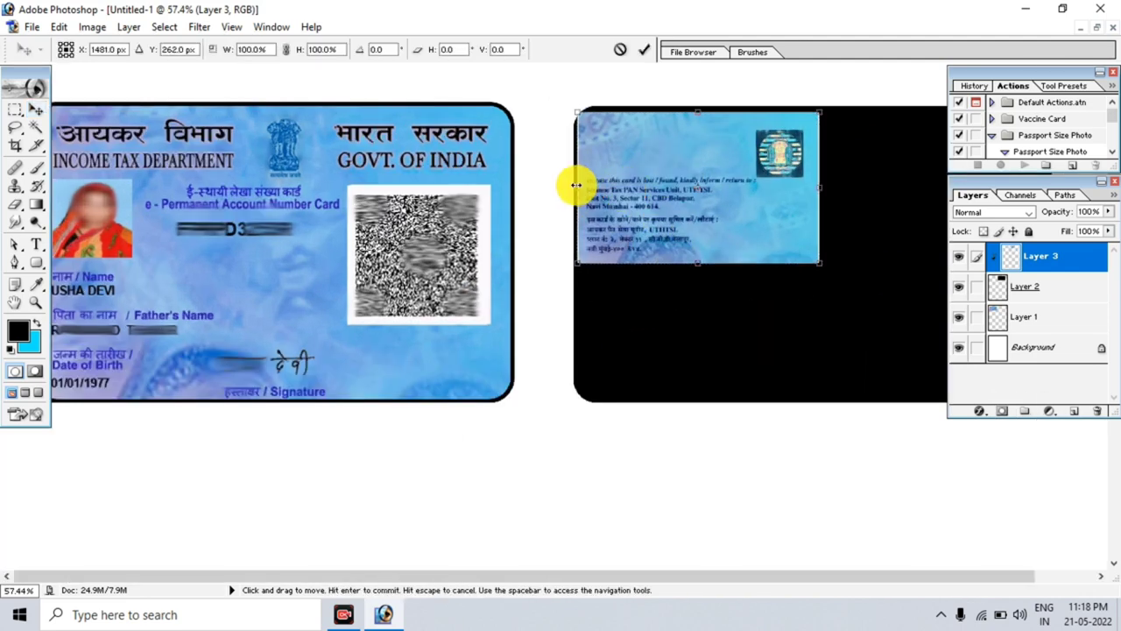
drag(578, 190, 571, 188)
key(ctrl+minus)
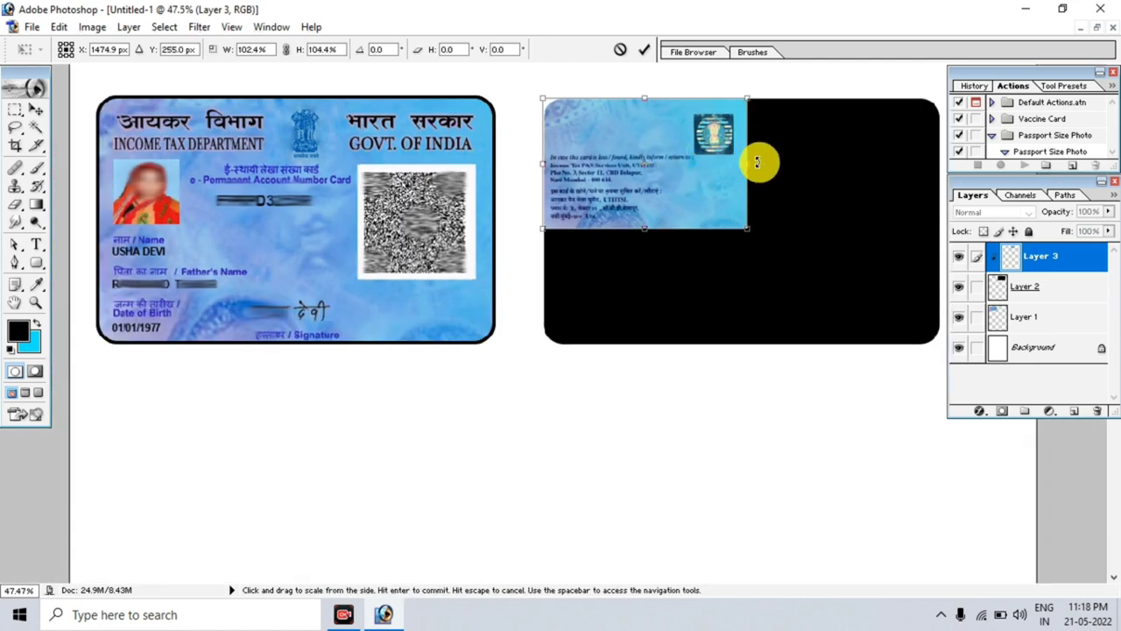
key(ctrl+minus)
drag(730, 155, 911, 195)
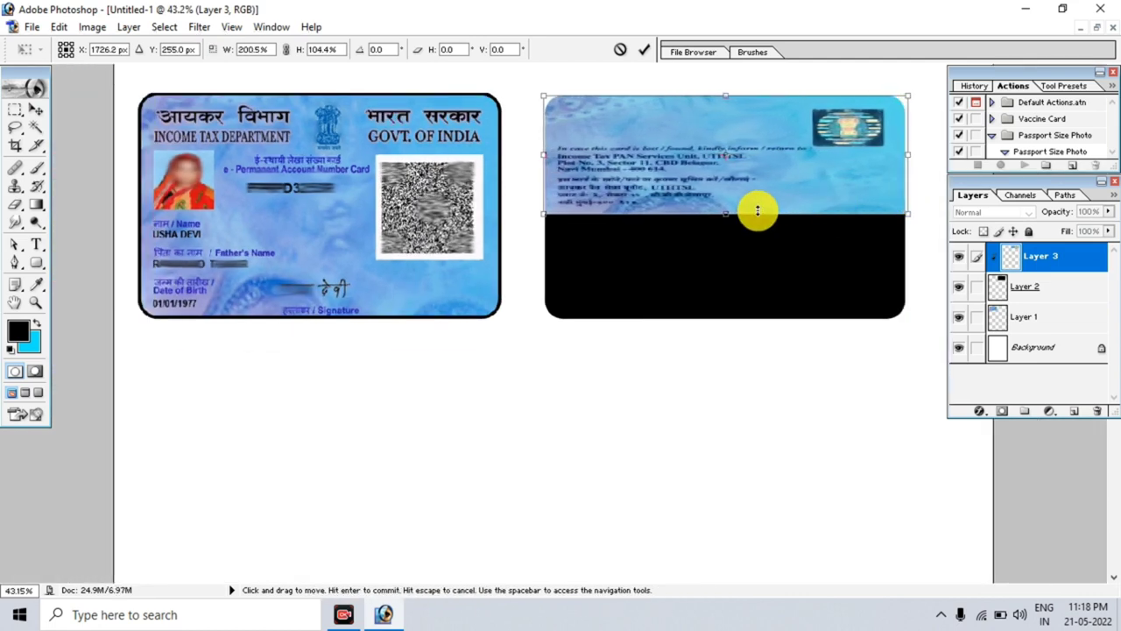
drag(722, 211, 708, 319)
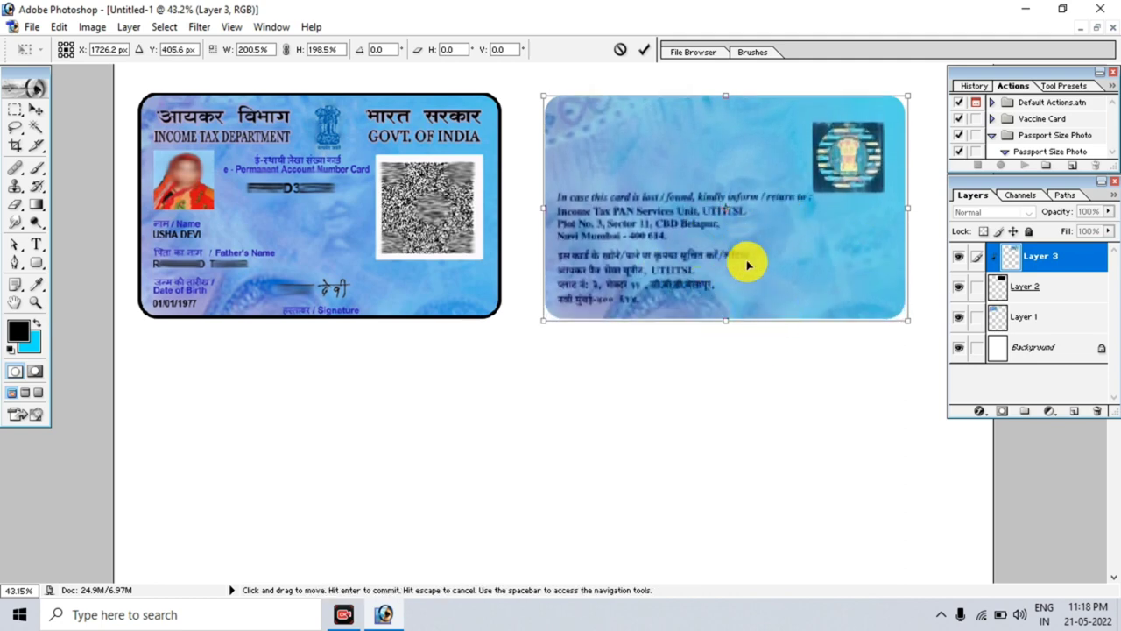
key(Return)
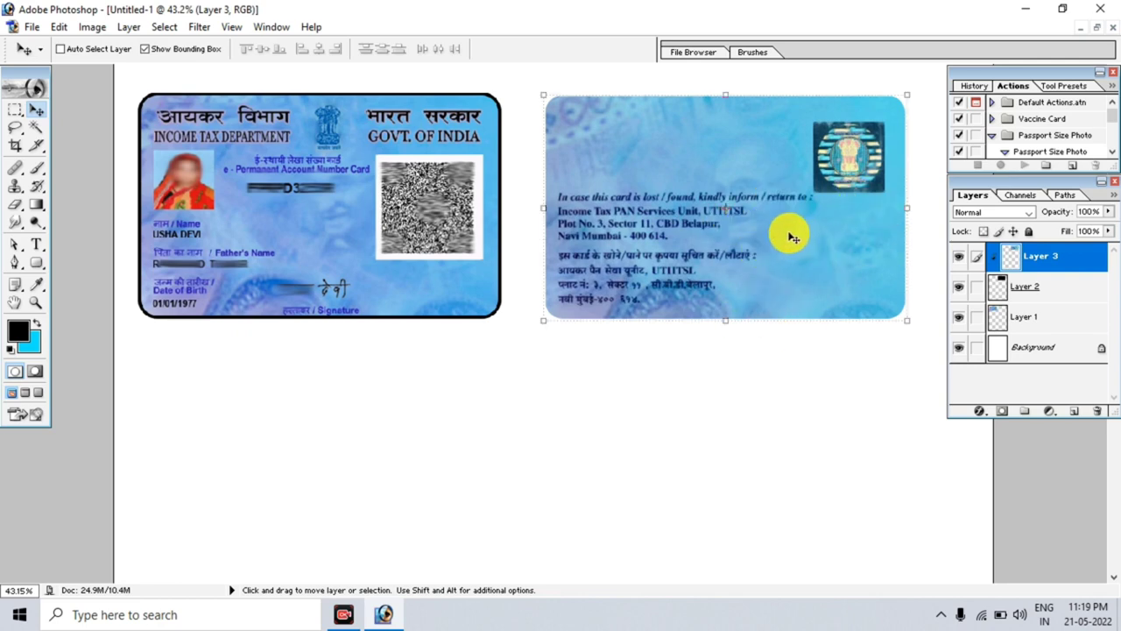
Step: Merge the back card into its frame, add an 8 px black centre stroke, and link Layer 1
key(ctrl+e)
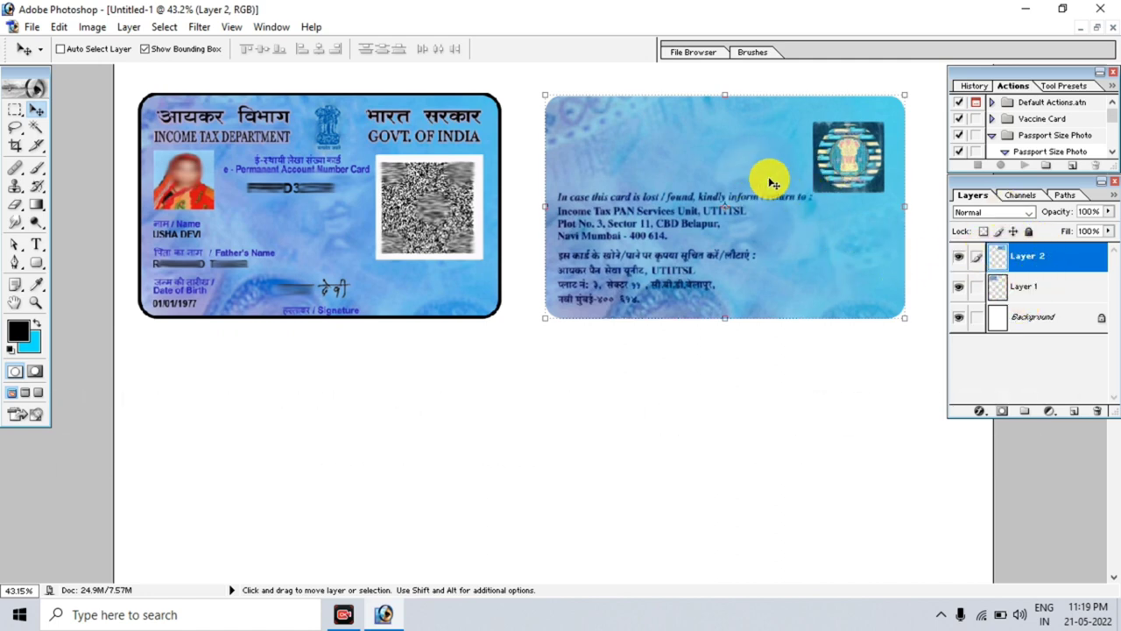
key(shift+Up)
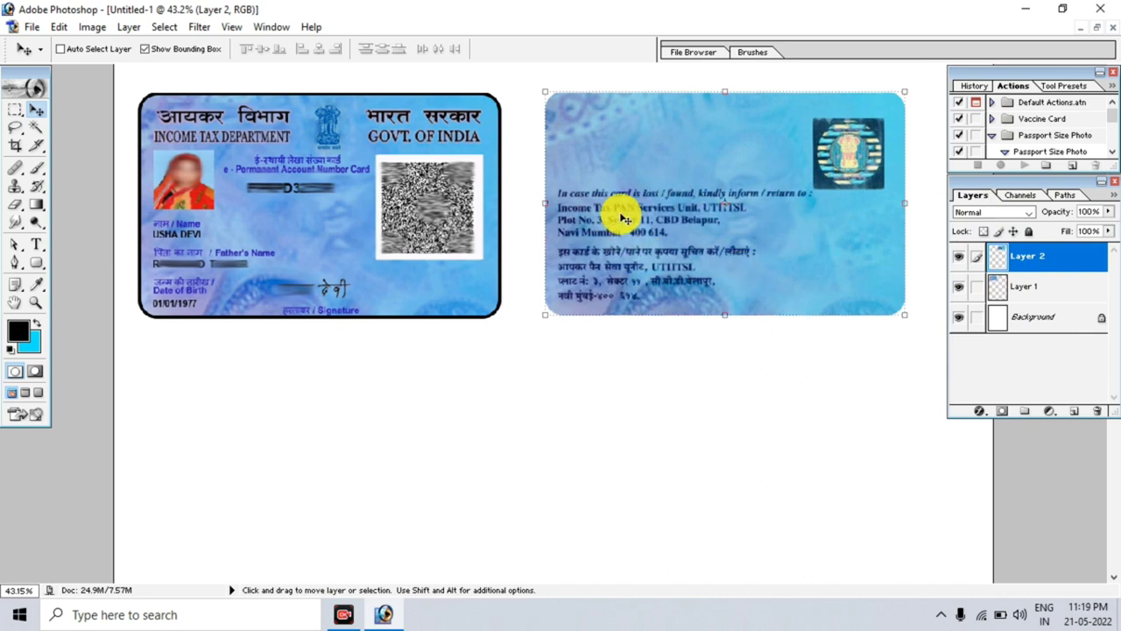
click(59, 29)
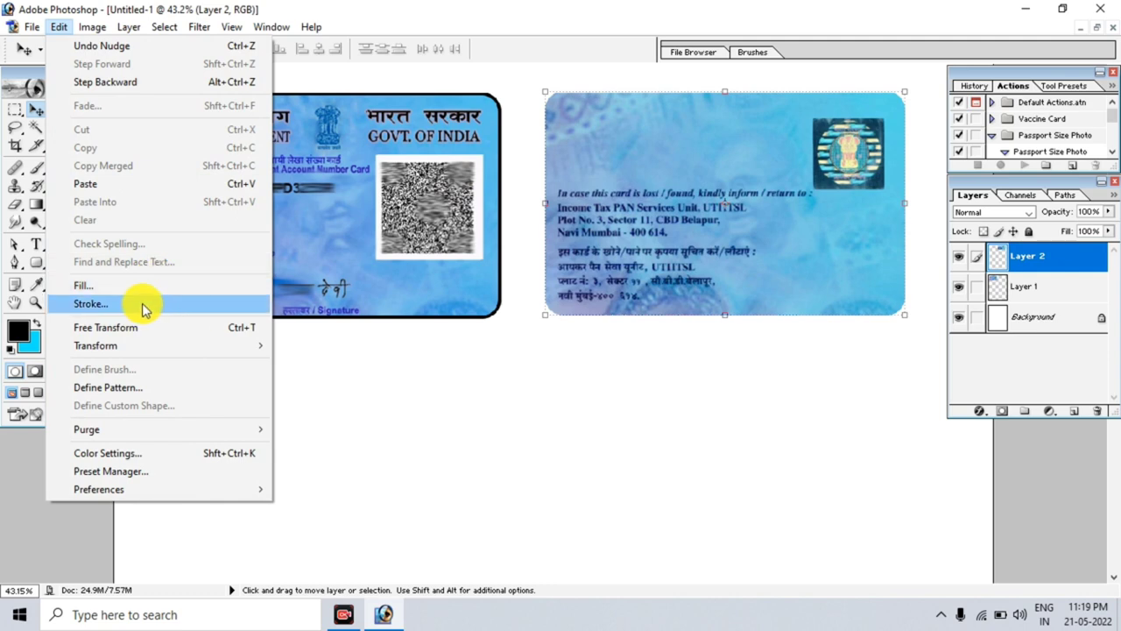
click(143, 304)
mouse_move(576, 215)
mouse_down()
mouse_move(576, 263)
mouse_move(604, 273)
mouse_move(593, 268)
mouse_up()
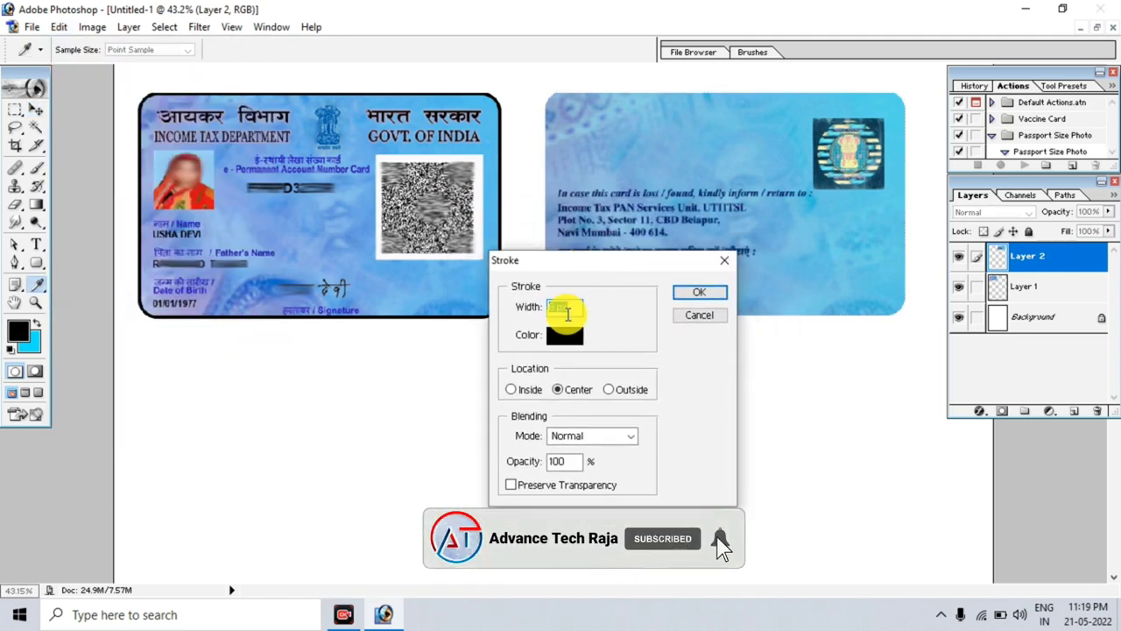
drag(575, 308, 533, 309)
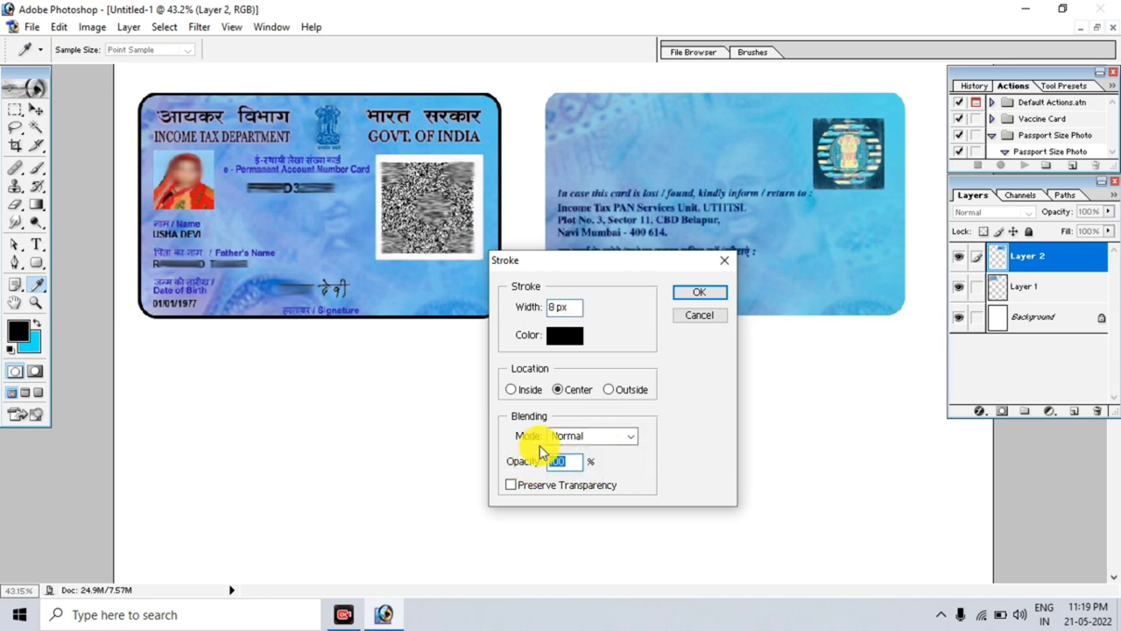
mouse_move(613, 263)
mouse_down()
mouse_move(627, 329)
mouse_move(611, 366)
mouse_up()
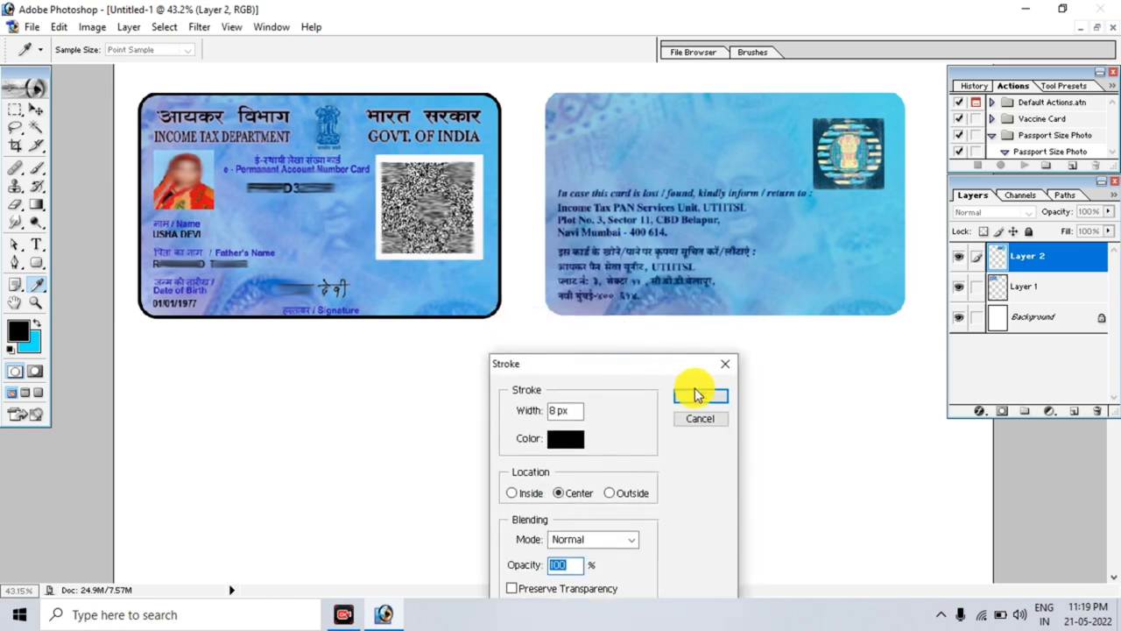
click(683, 396)
key(v)
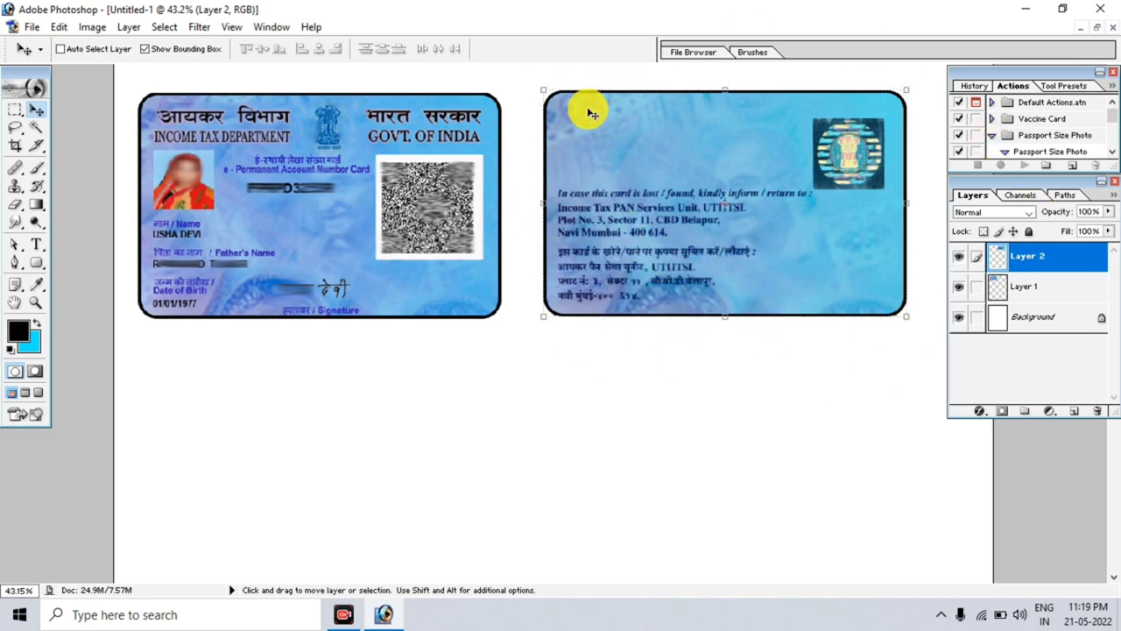
shift+click(663, 204)
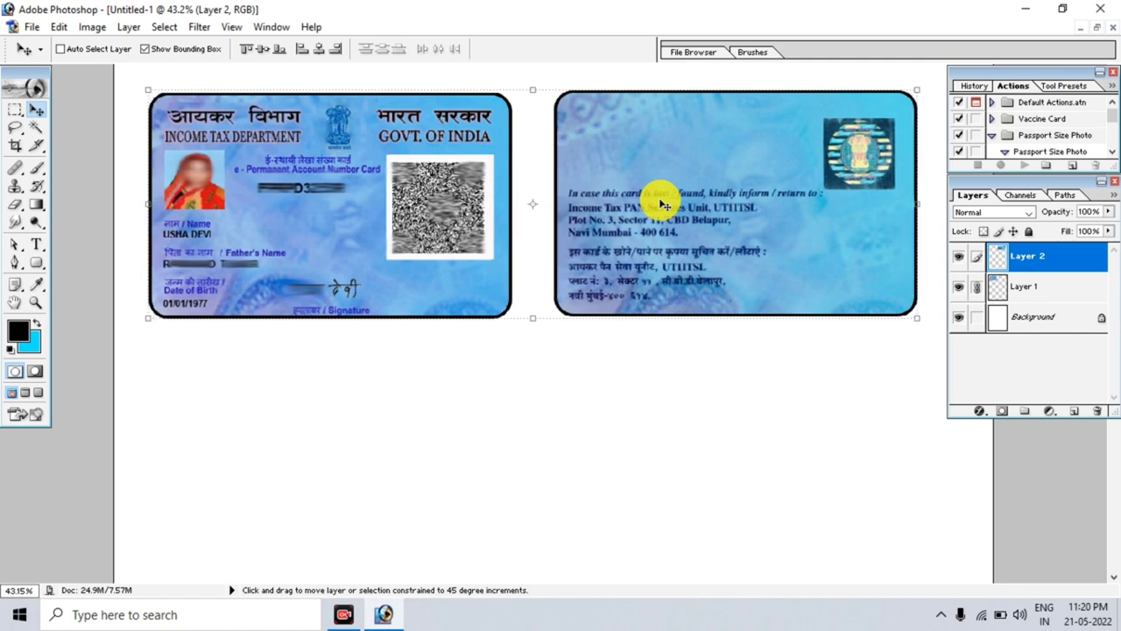
Step: Unlink Layer 1 and merge both outlined cards into a single Layer 2 with a drop shadow
key(ctrl+0)
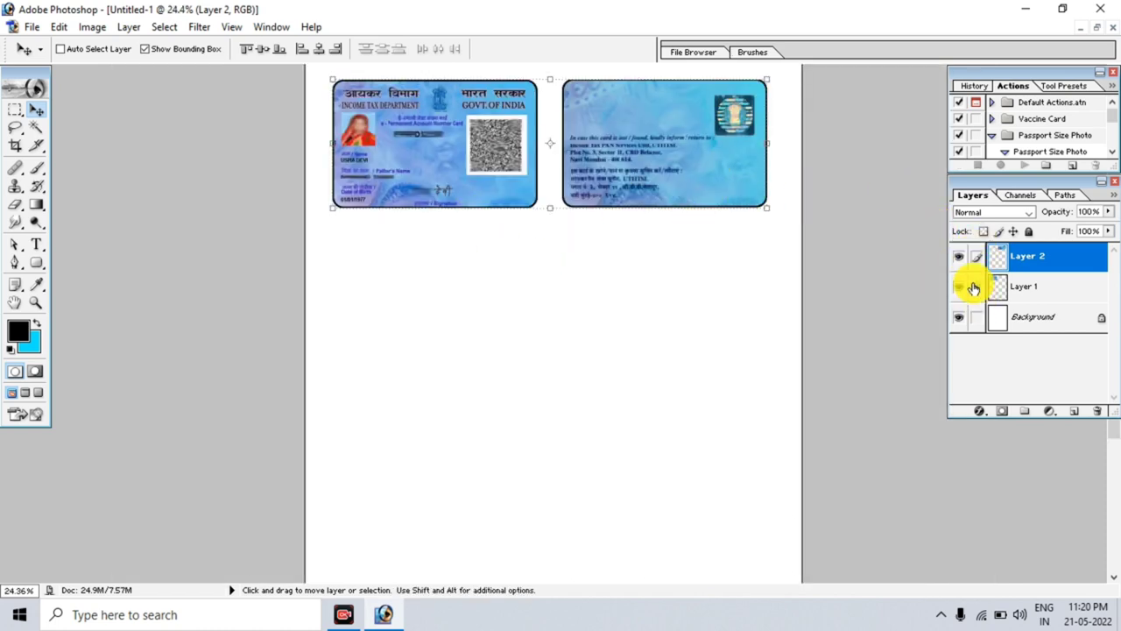
click(977, 289)
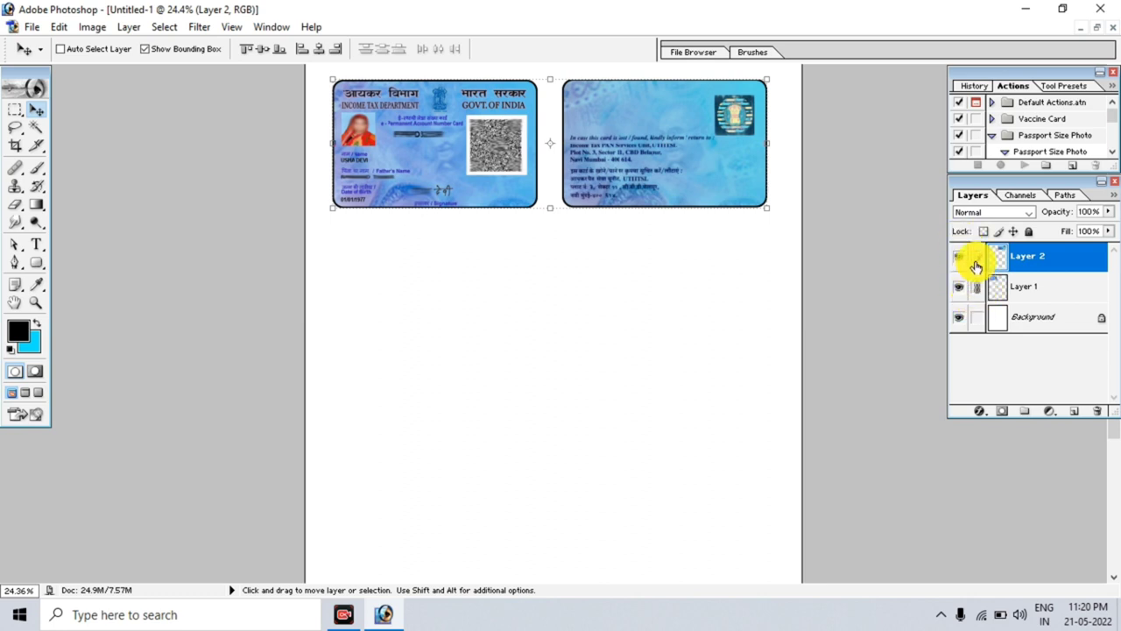
key(ctrl+e)
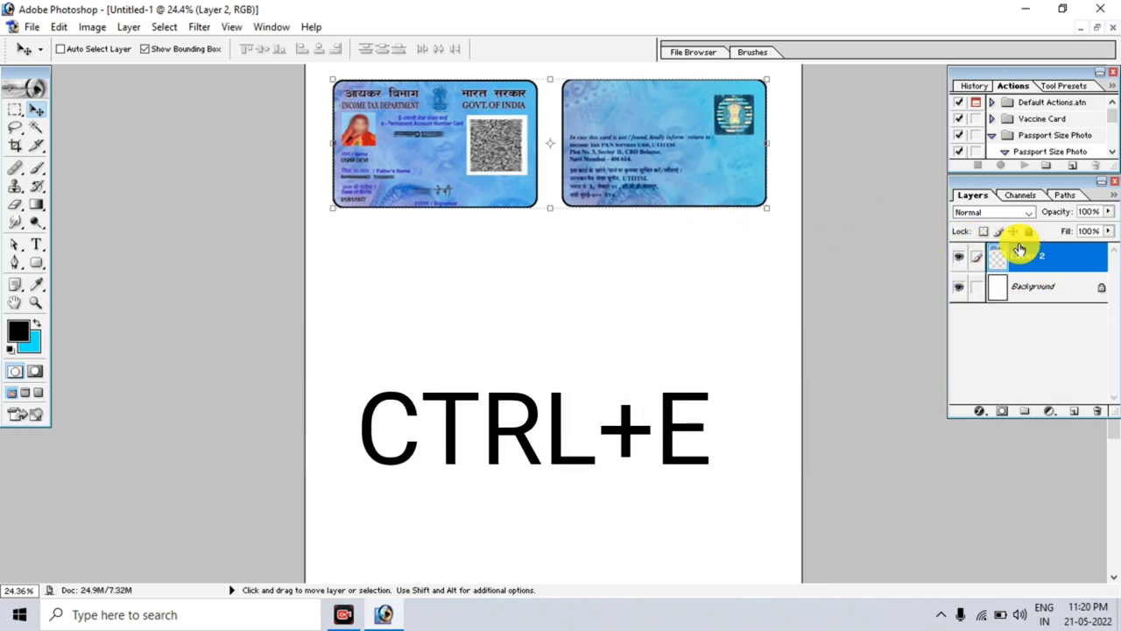
click(958, 256)
click(958, 256)
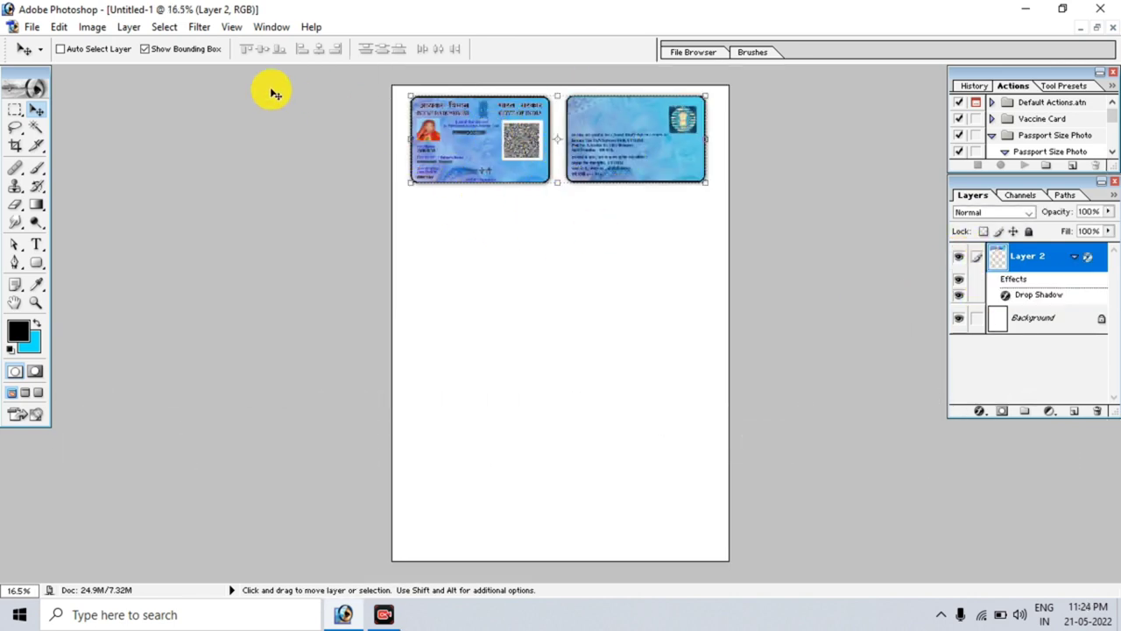
Step: Save the page to the Desktop as Pan.jpg in JPEG format at maximum quality
click(32, 27)
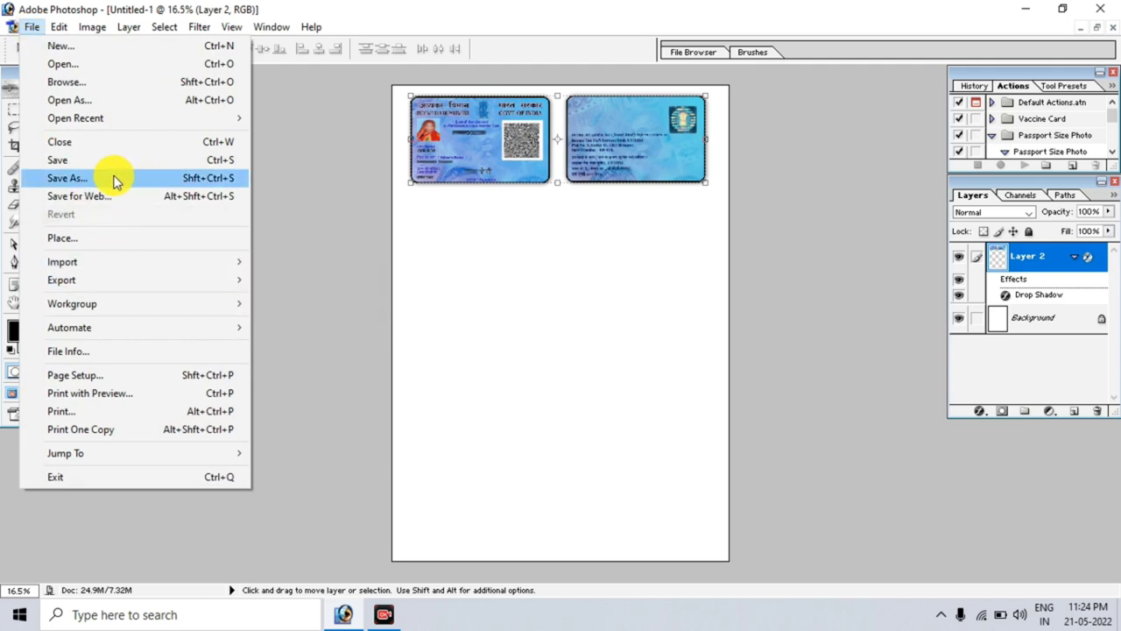
click(158, 175)
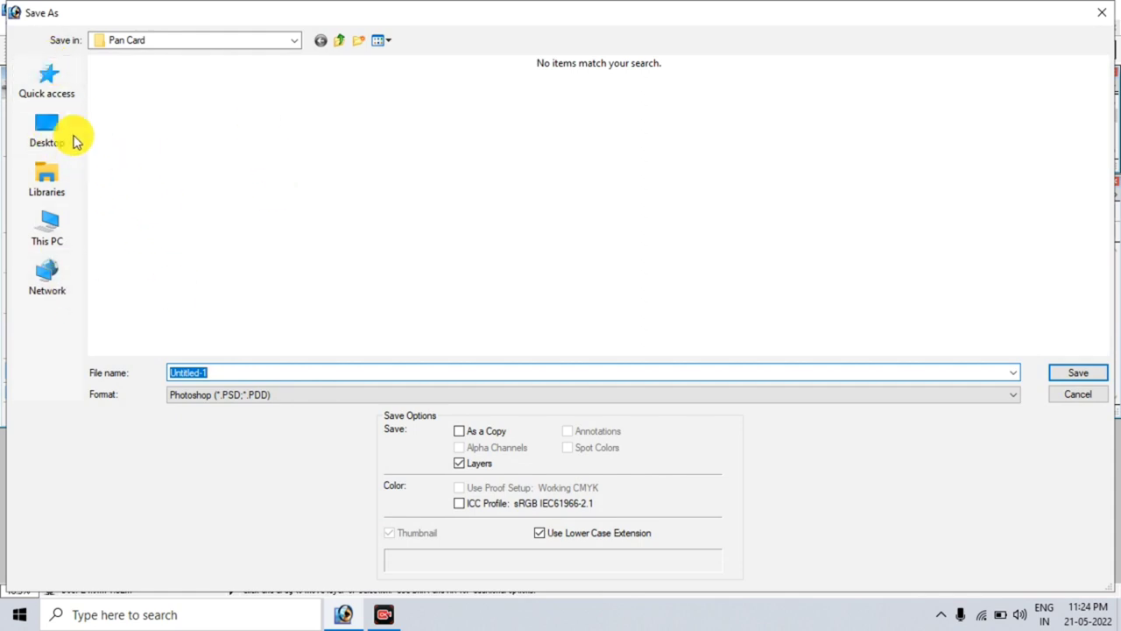
click(48, 129)
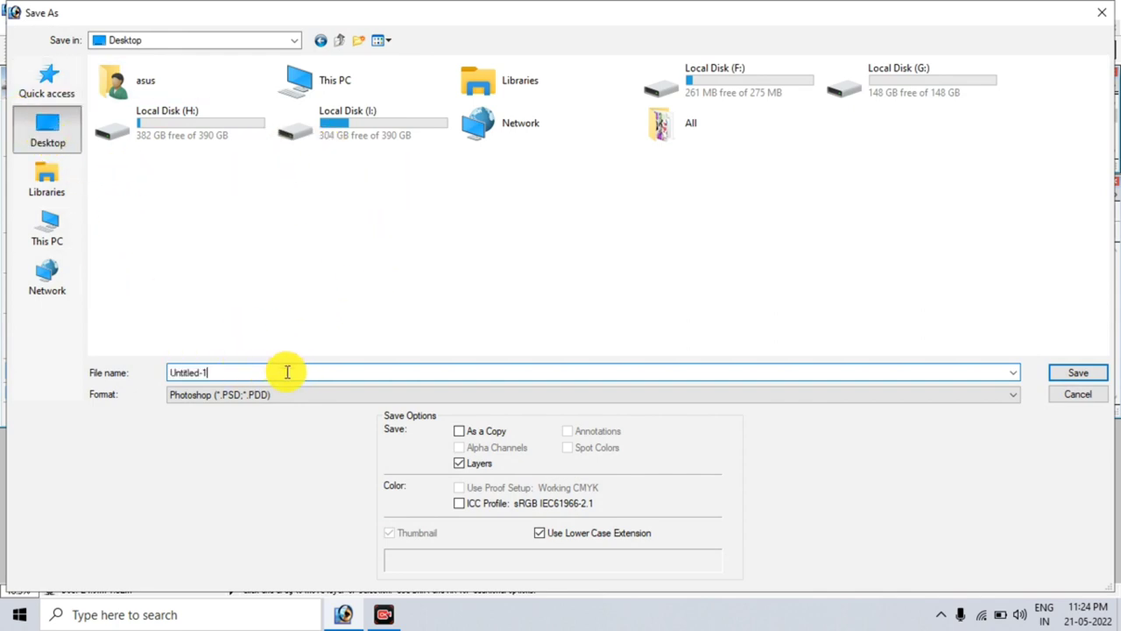
drag(286, 373, 155, 376)
text(Pa)
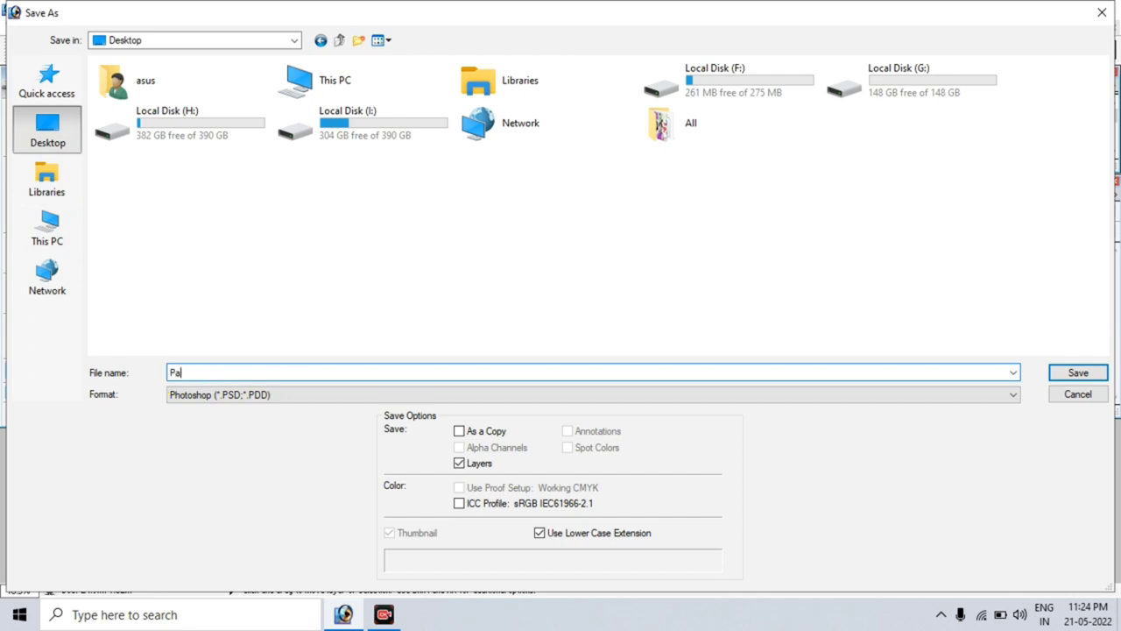
text(n)
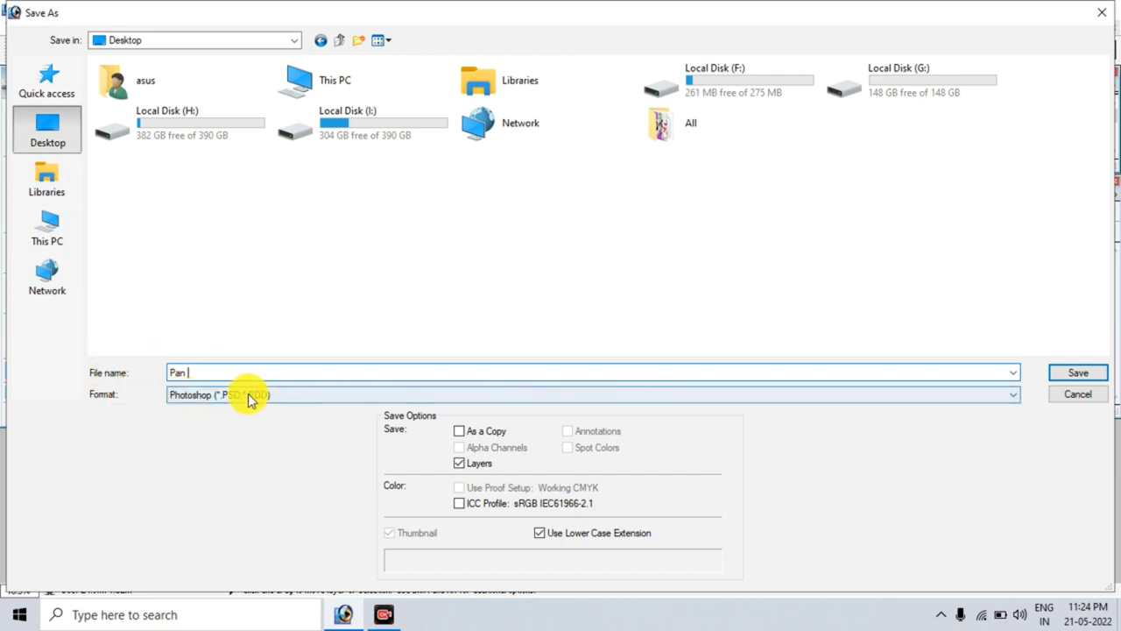
click(192, 401)
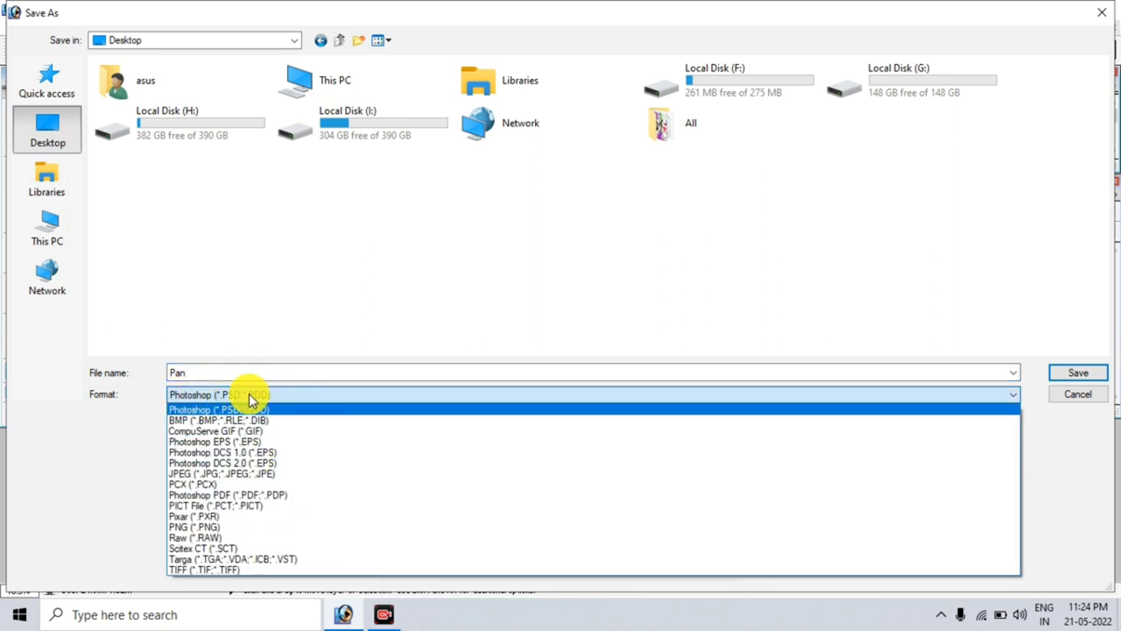
click(248, 473)
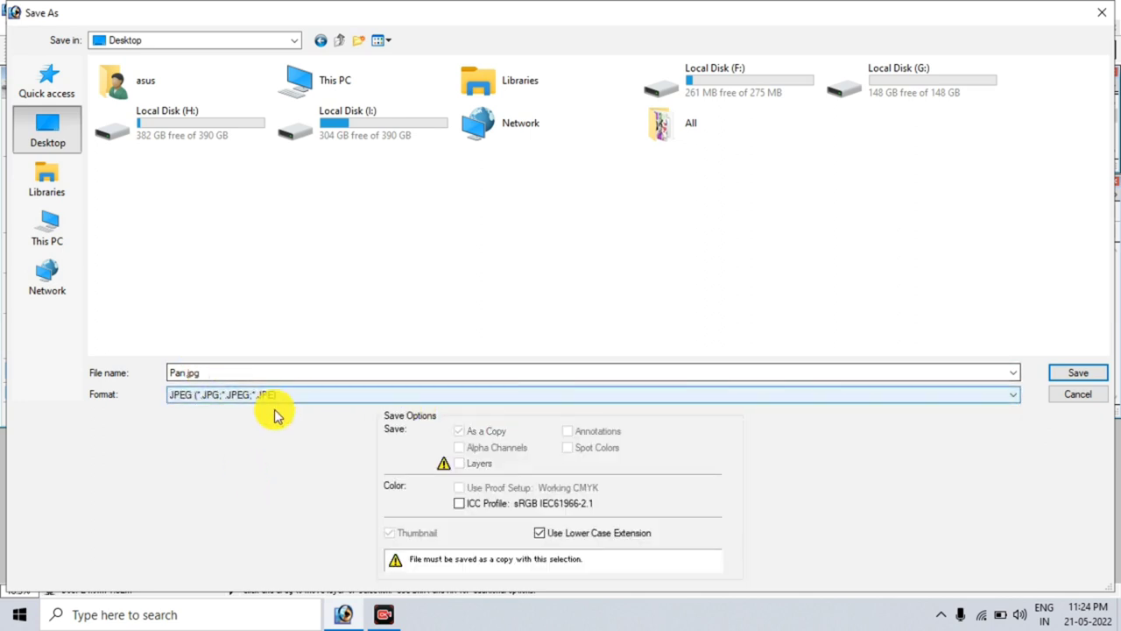
click(1070, 372)
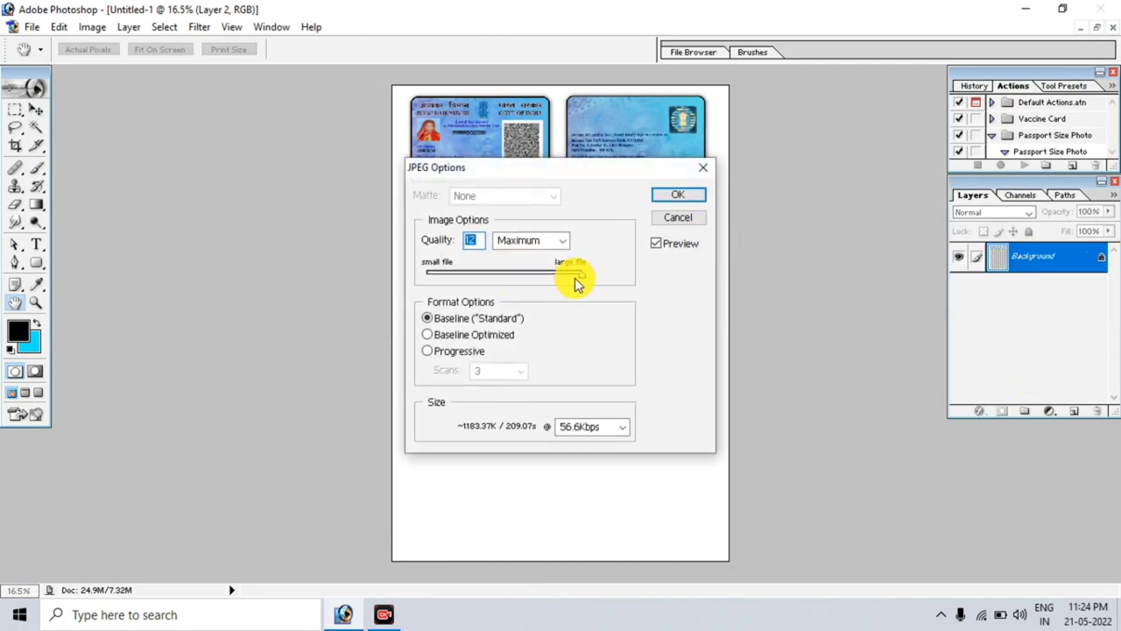
mouse_move(575, 273)
mouse_down()
mouse_move(540, 282)
mouse_move(613, 275)
mouse_up()
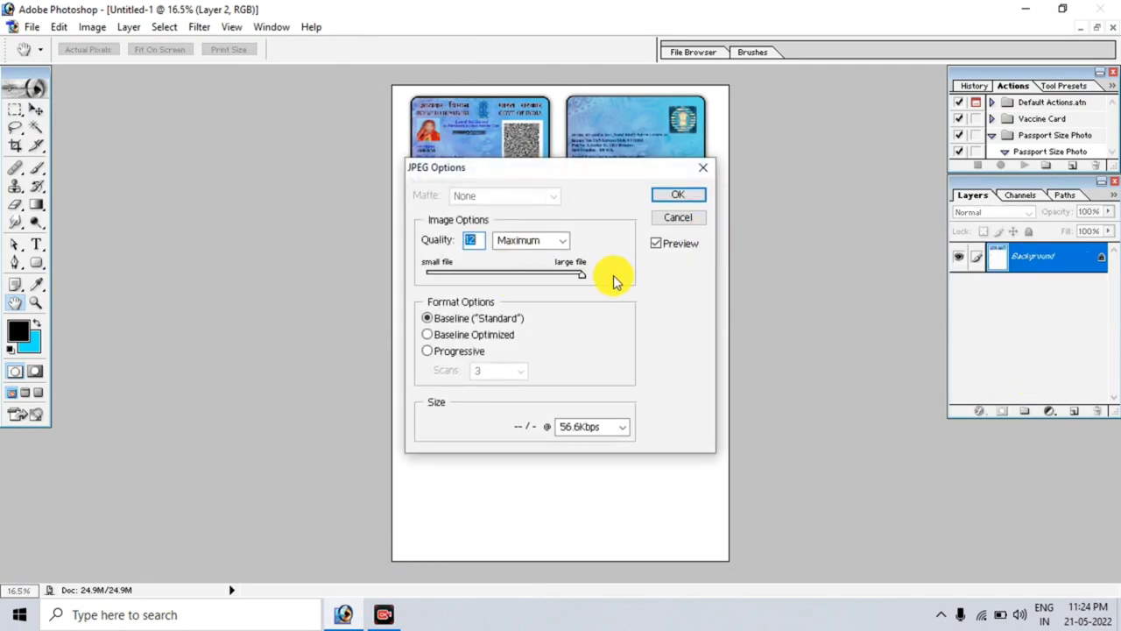
click(665, 200)
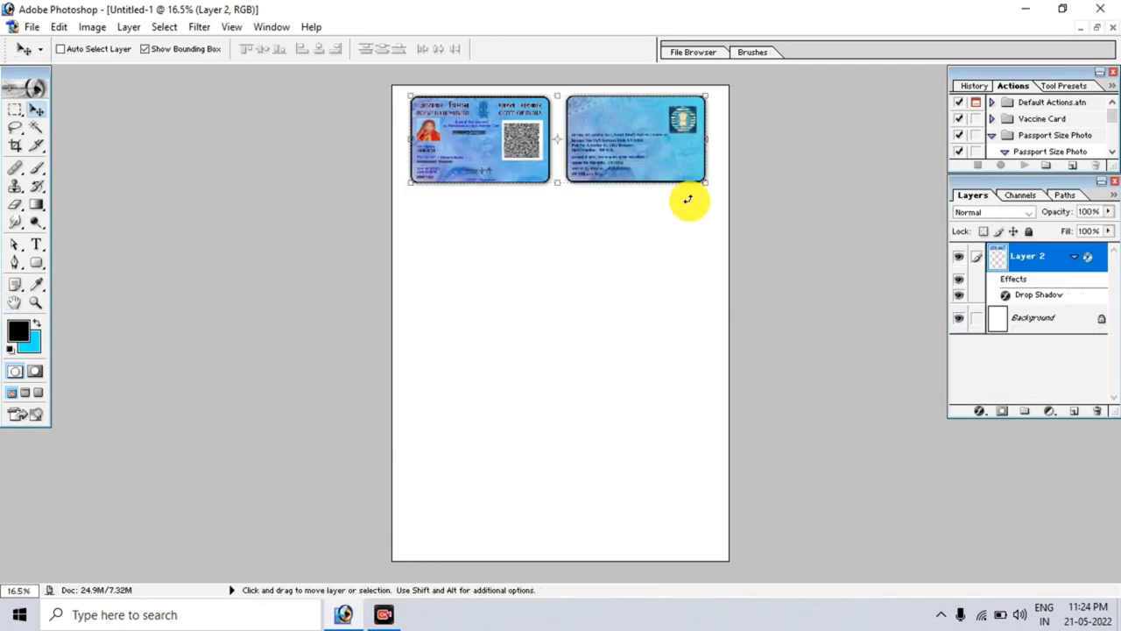
Step: Open the saved Pan.jpg from the desktop to check the result
click(1020, 8)
drag(138, 199, 225, 251)
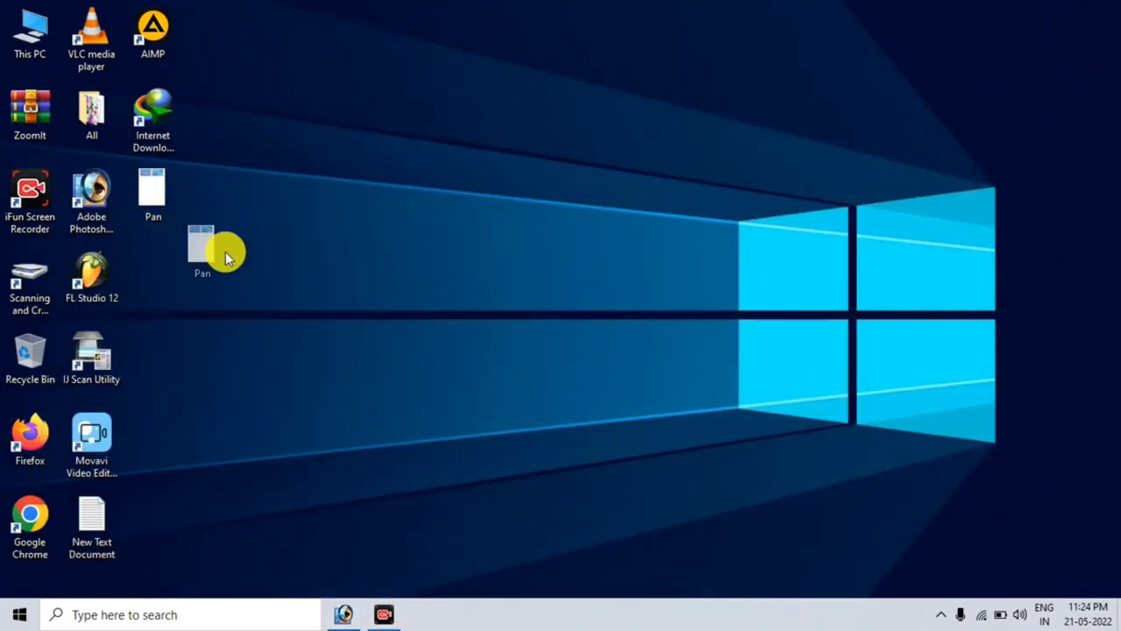
drag(374, 598, 157, 179)
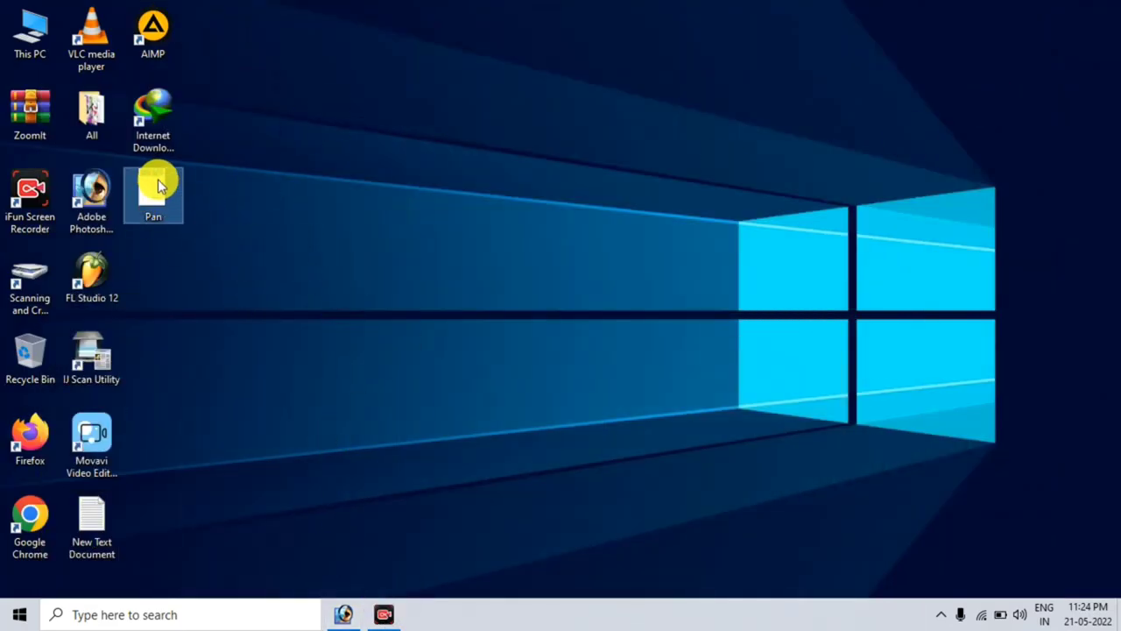
double_click(154, 191)
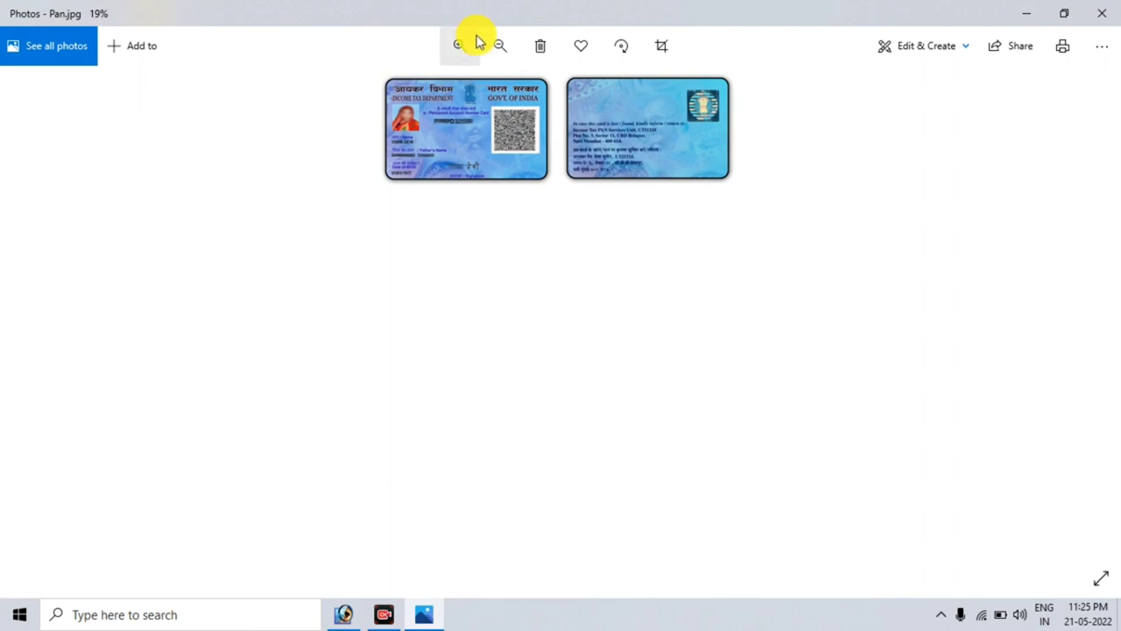
click(462, 46)
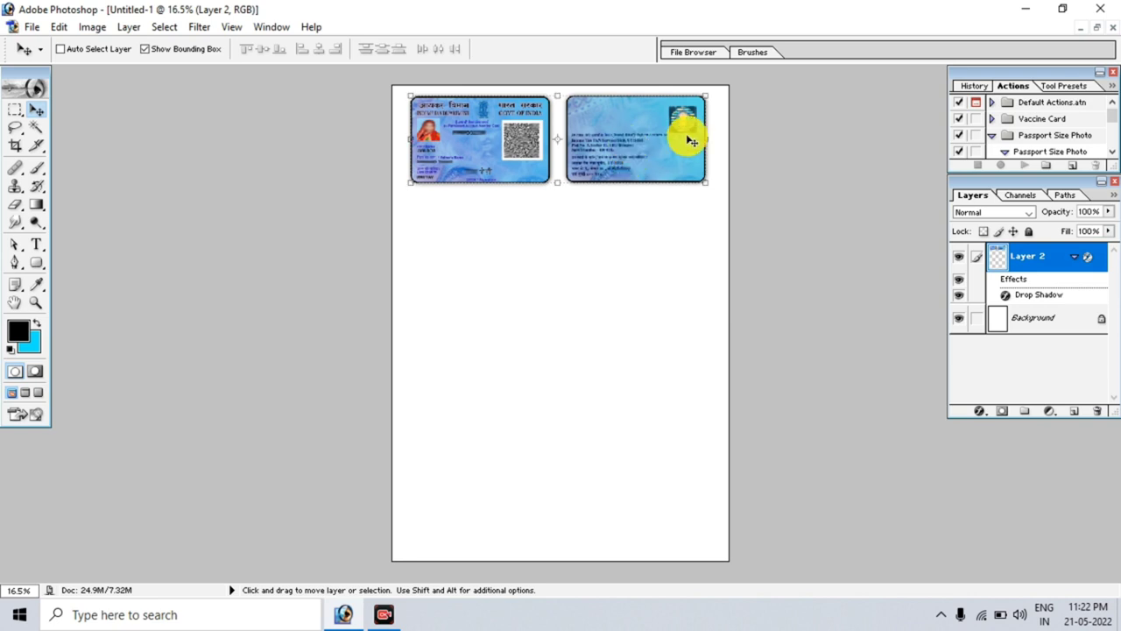
click(632, 148)
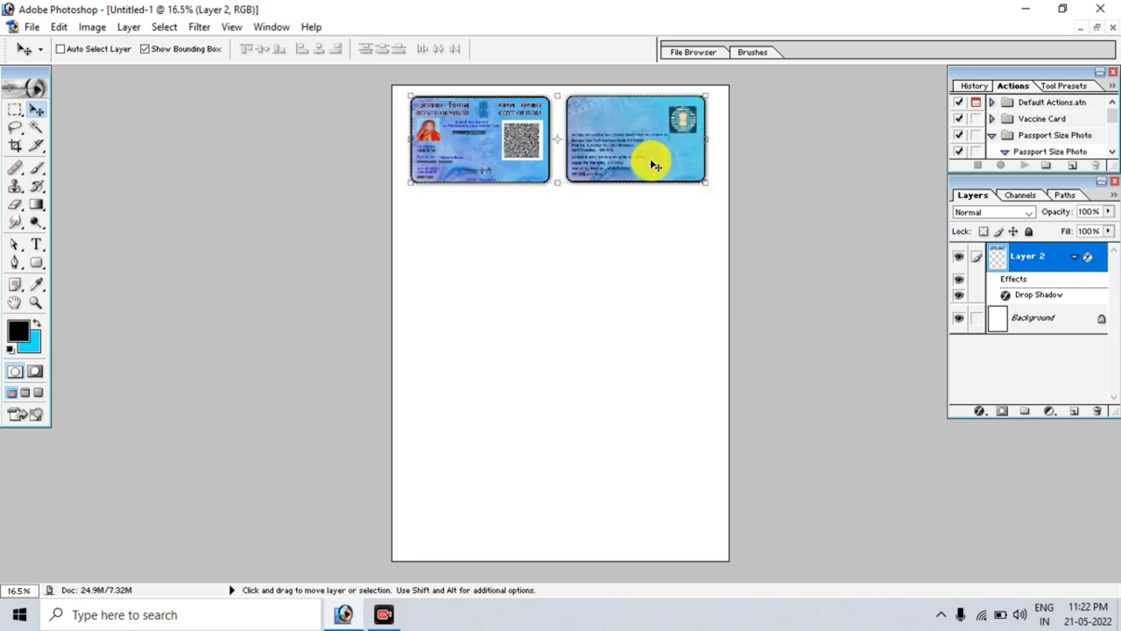
click(650, 150)
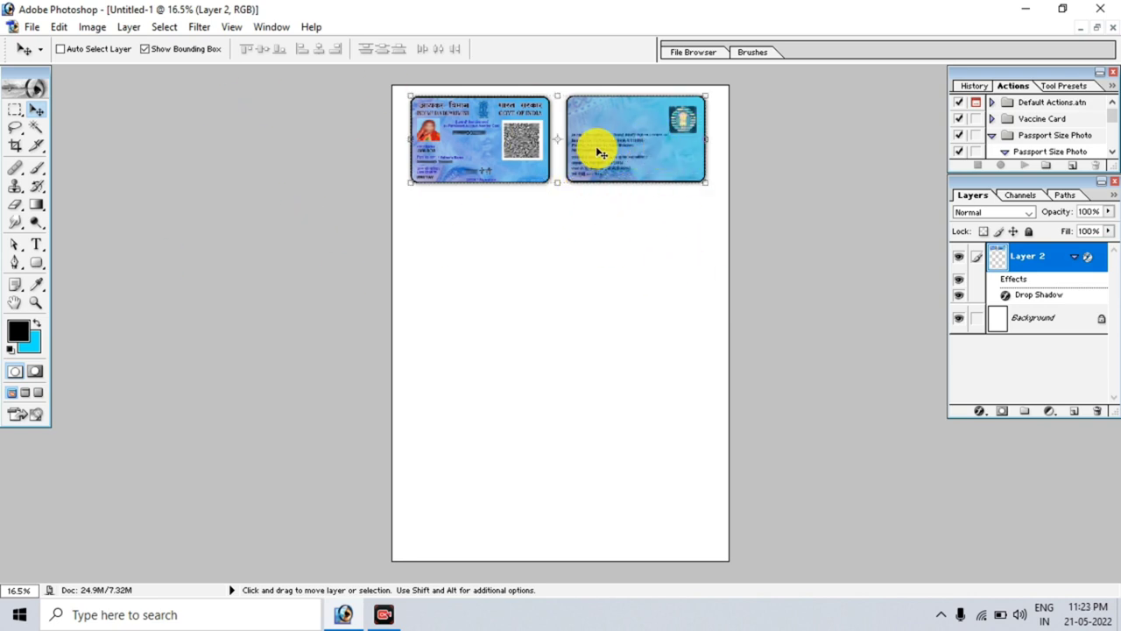
click(615, 148)
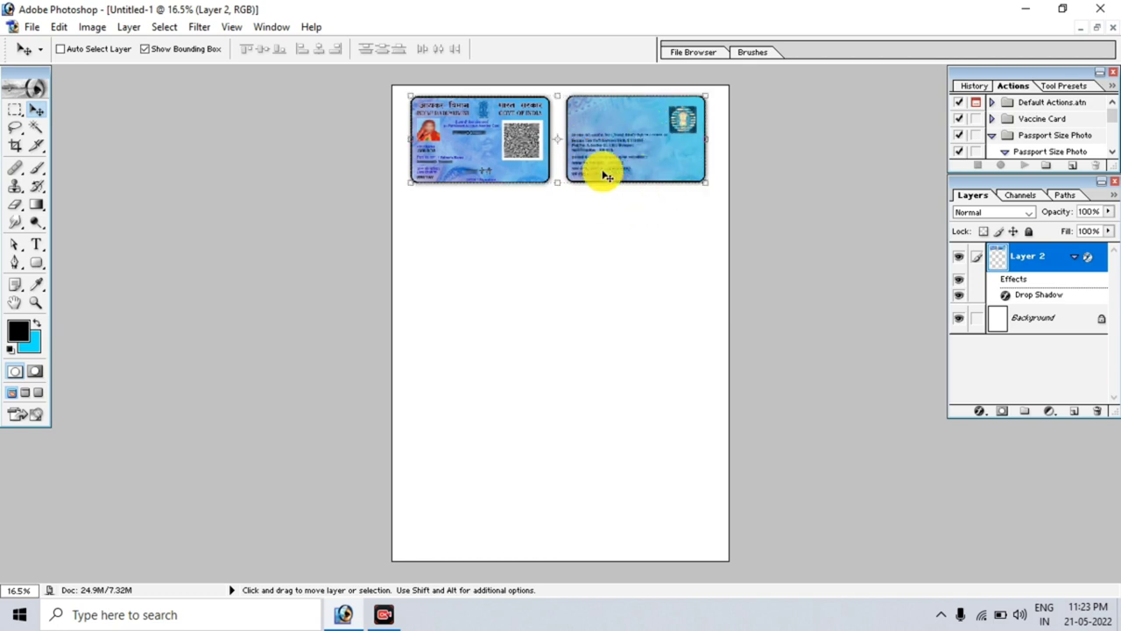